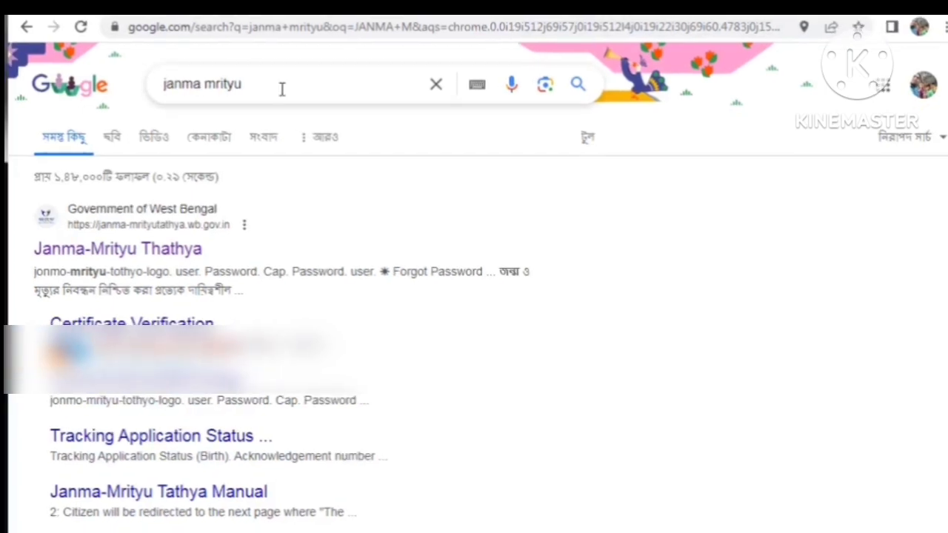
# Step: Open the Government of West Bengal Janma-Mrityu Thathya website from the search results
pyautogui.scroll(-1, 459, 105)
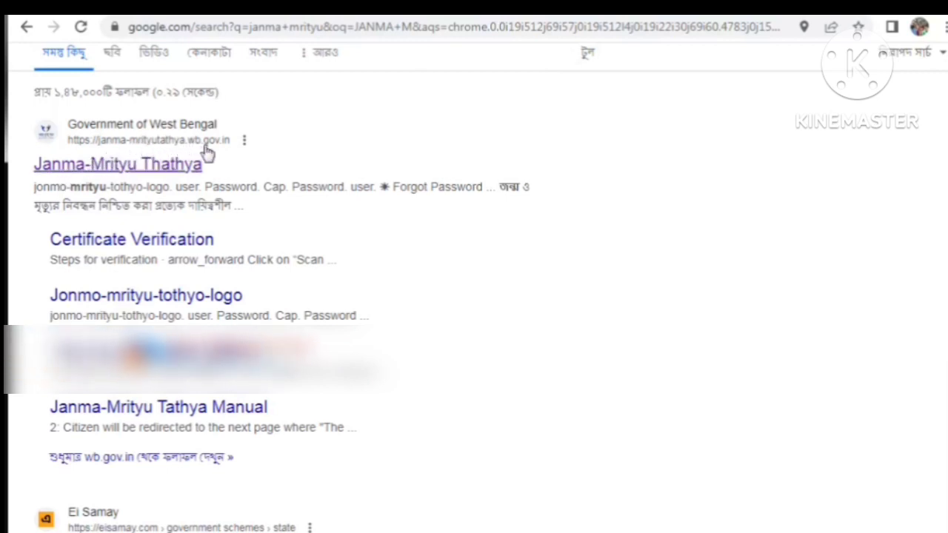
pyautogui.click(128, 163)
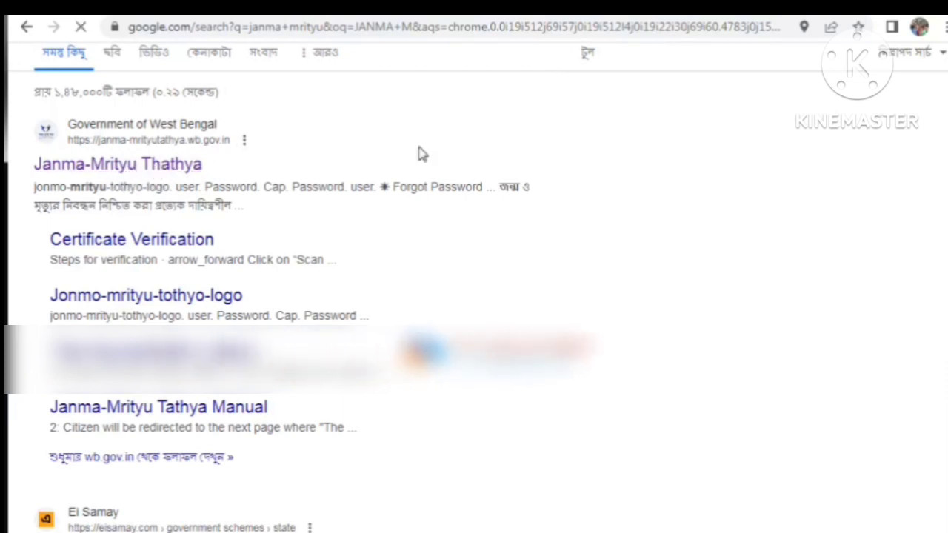
# Step: Start a new birth registration application from the citizen services and verify the mobile number by submitting the OTP
pyautogui.moveTo(687, 111)
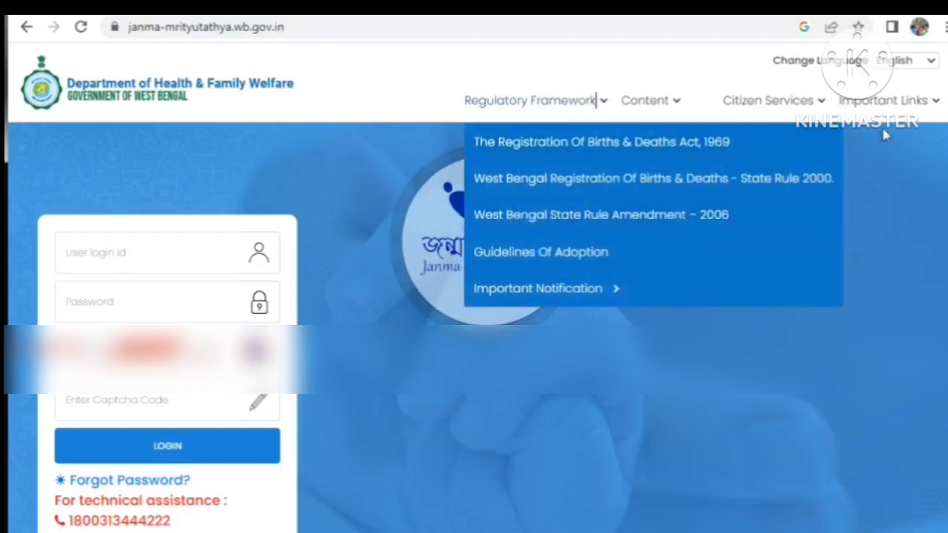
pyautogui.moveTo(748, 97)
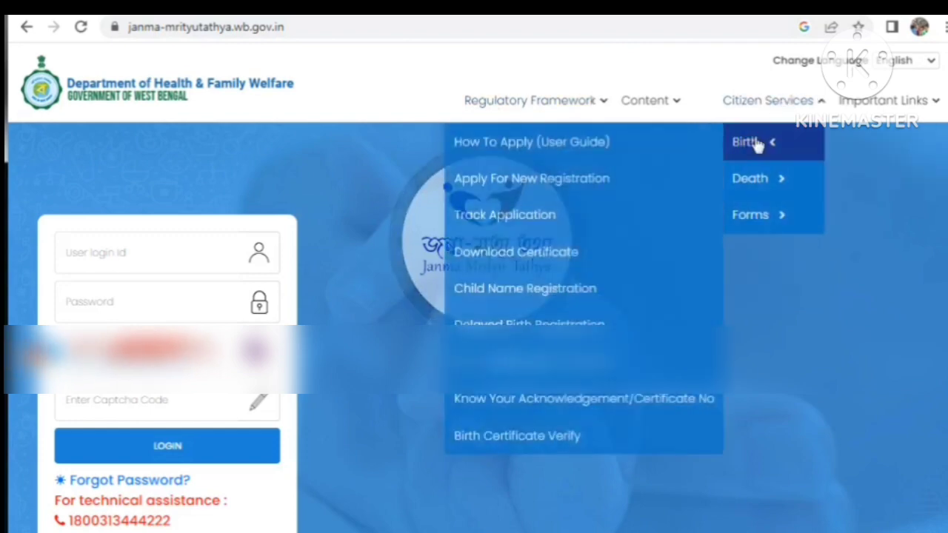
pyautogui.moveTo(752, 153)
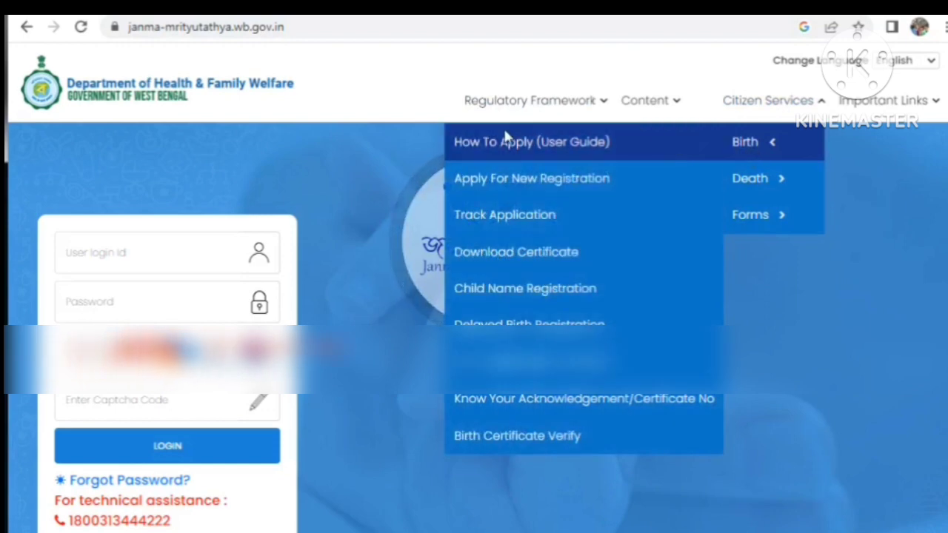
pyautogui.click(582, 193)
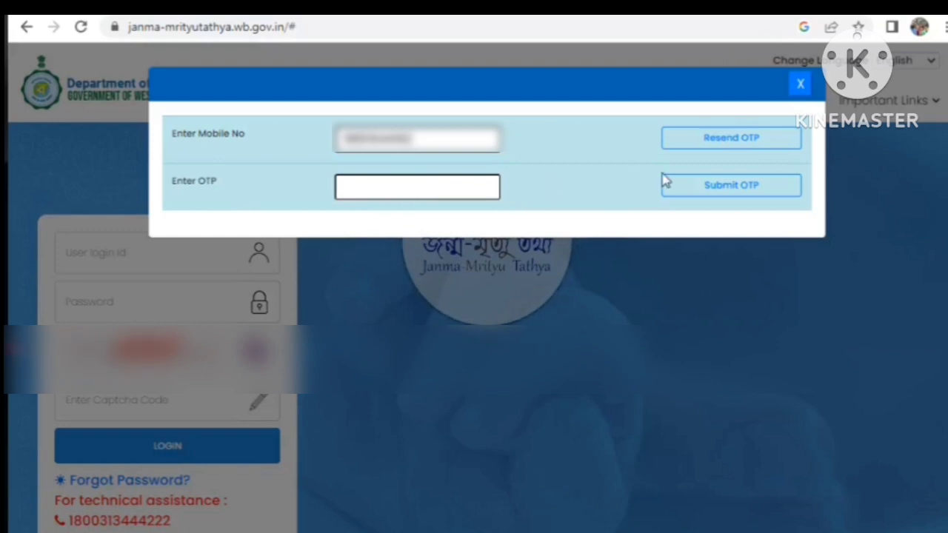
pyautogui.click(730, 186)
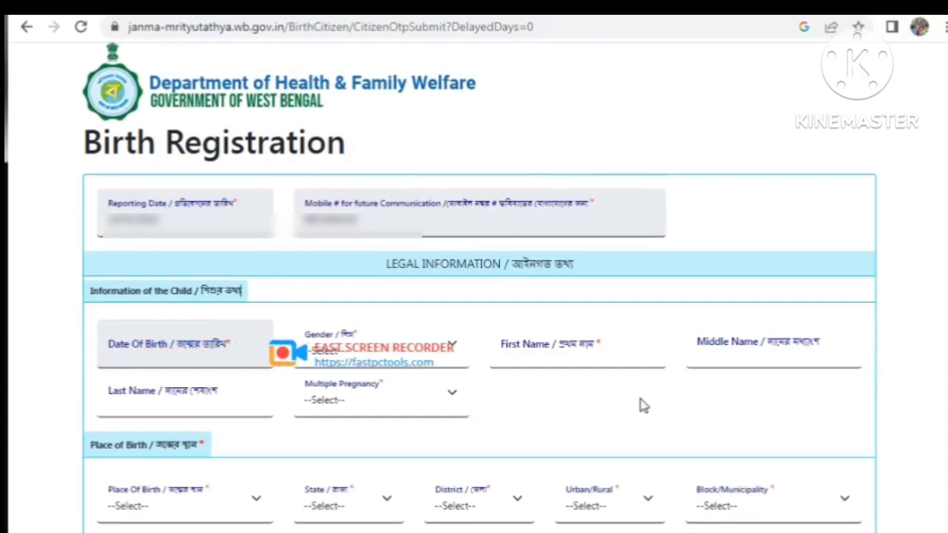
# Step: Fill in the child's date of birth in the Information of the Child section
pyautogui.scroll(-3, 740, 154)
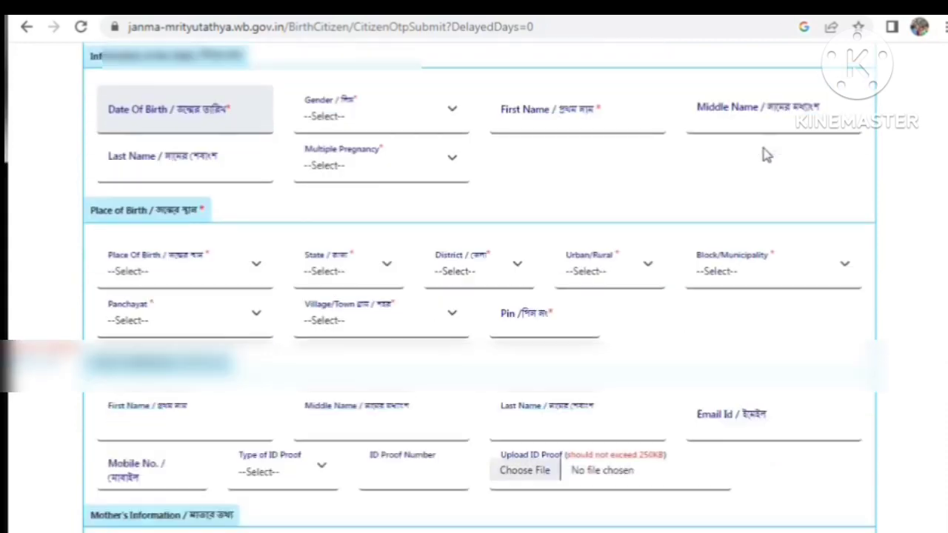
pyautogui.scroll(1, 406, 120)
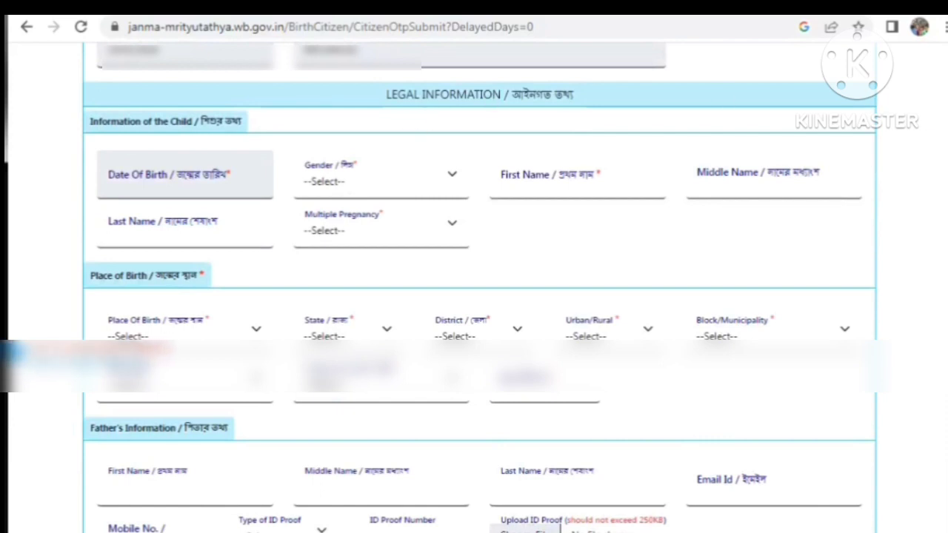
pyautogui.scroll(-1, 518, 104)
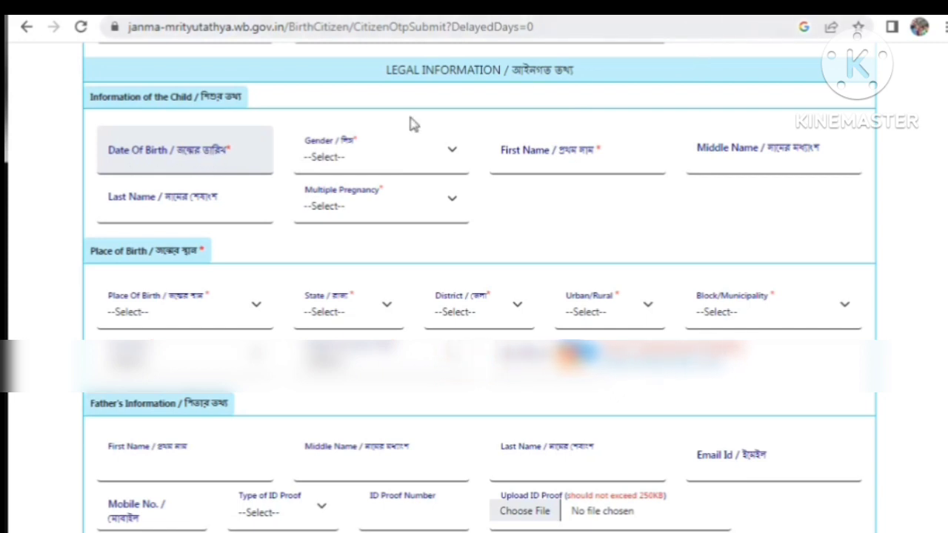
pyautogui.click(191, 164)
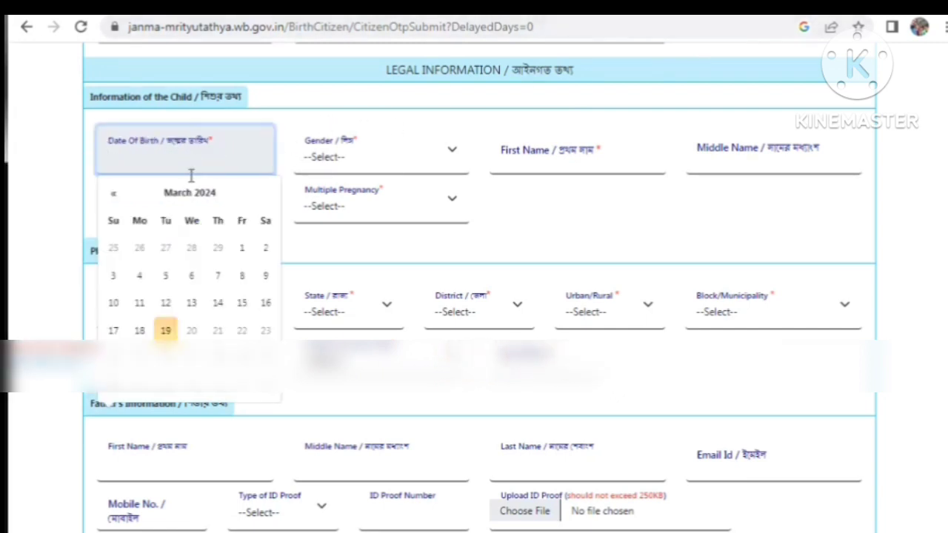
pyautogui.click(164, 276)
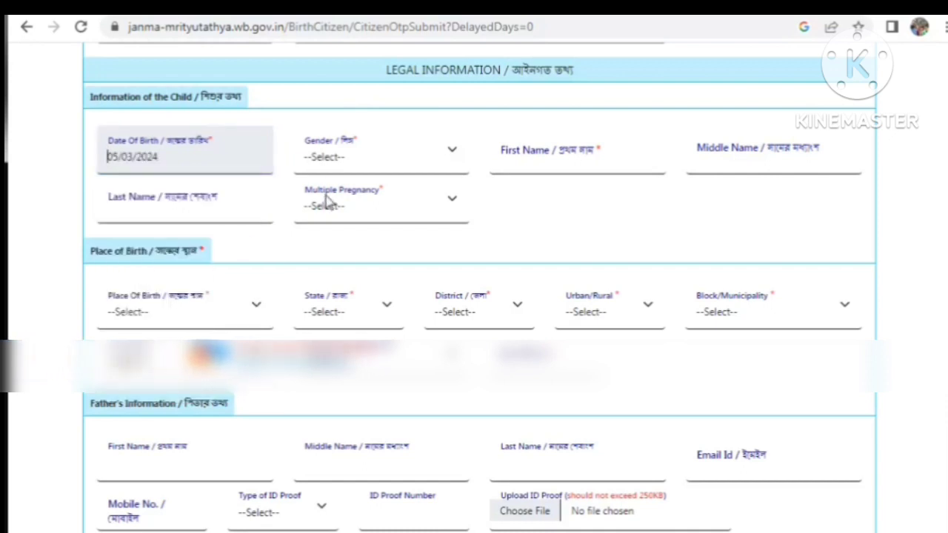
# Step: Set the child's gender to Male and Multiple Pregnancy to Single
pyautogui.click(361, 163)
pyautogui.click(355, 164)
pyautogui.click(353, 167)
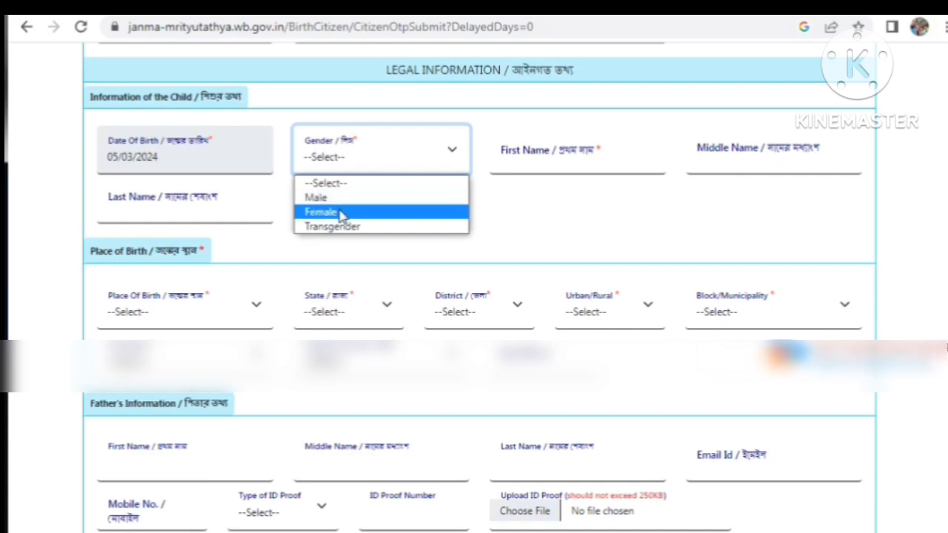
pyautogui.click(339, 199)
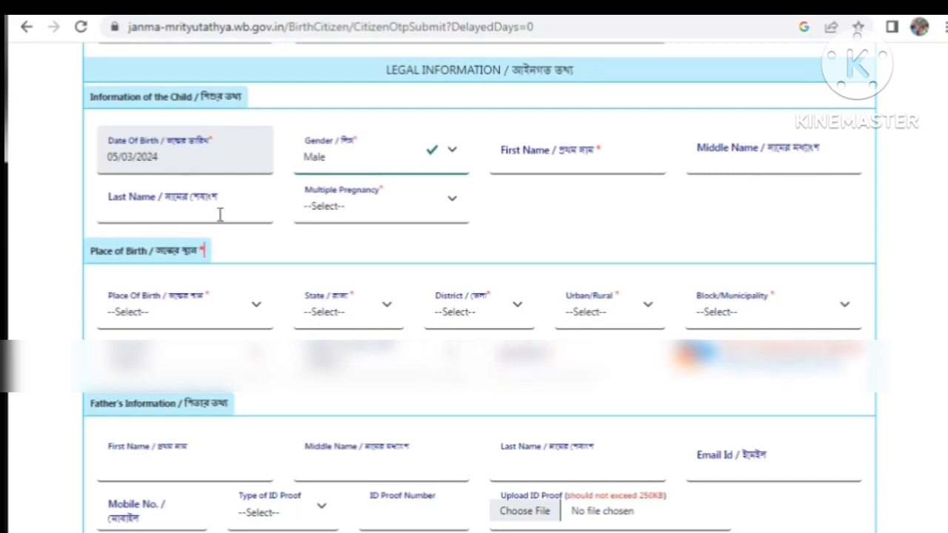
pyautogui.click(359, 217)
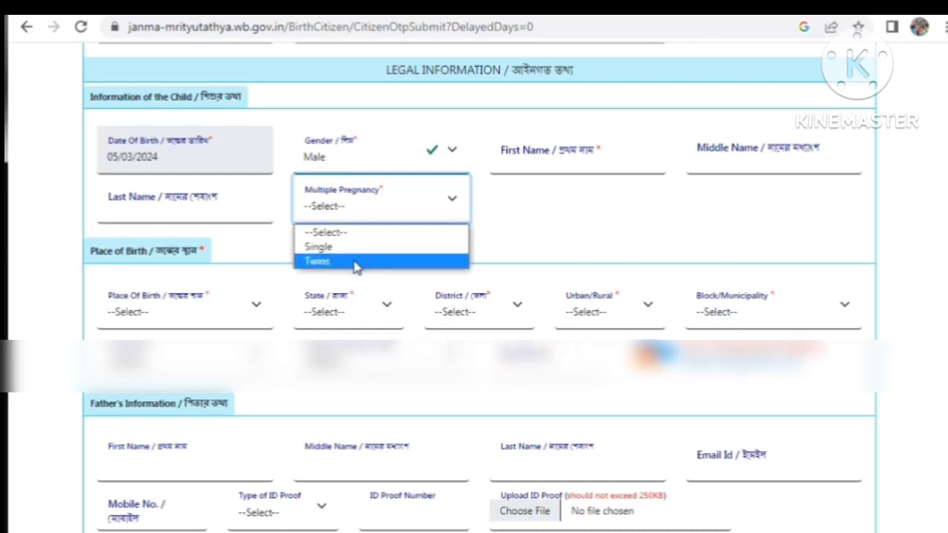
pyautogui.click(318, 246)
# Step: Set the place of birth to Hospital, with West Bengal as the state and Malda as the district
pyautogui.scroll(-1, 82, 213)
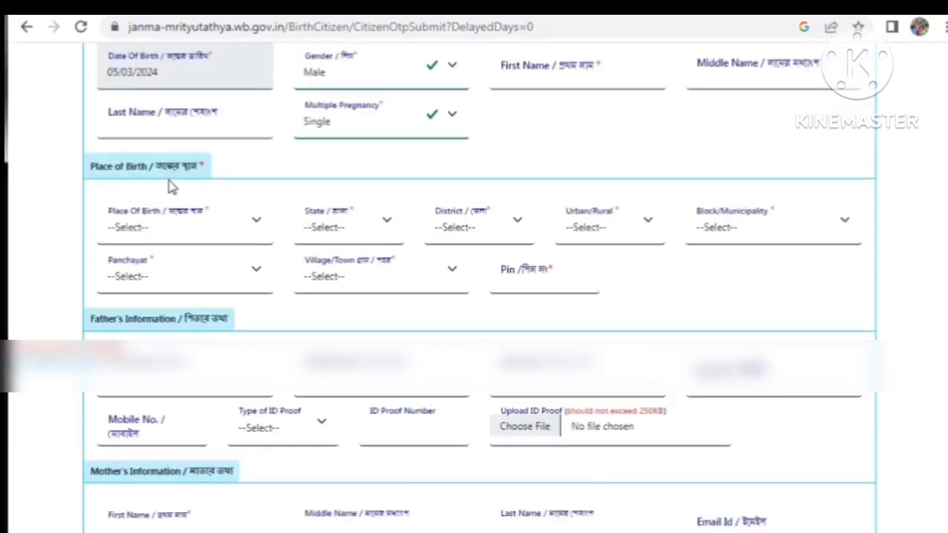
pyautogui.click(167, 231)
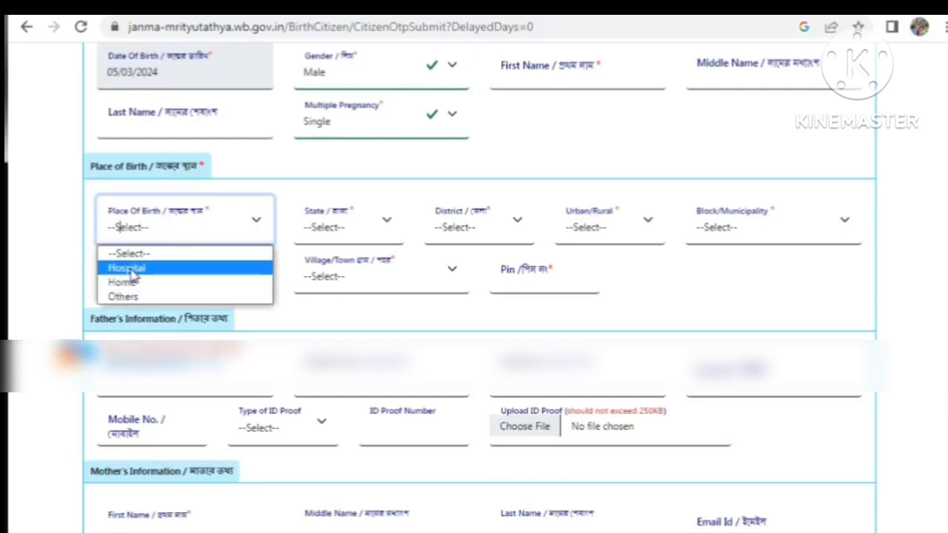
pyautogui.click(156, 271)
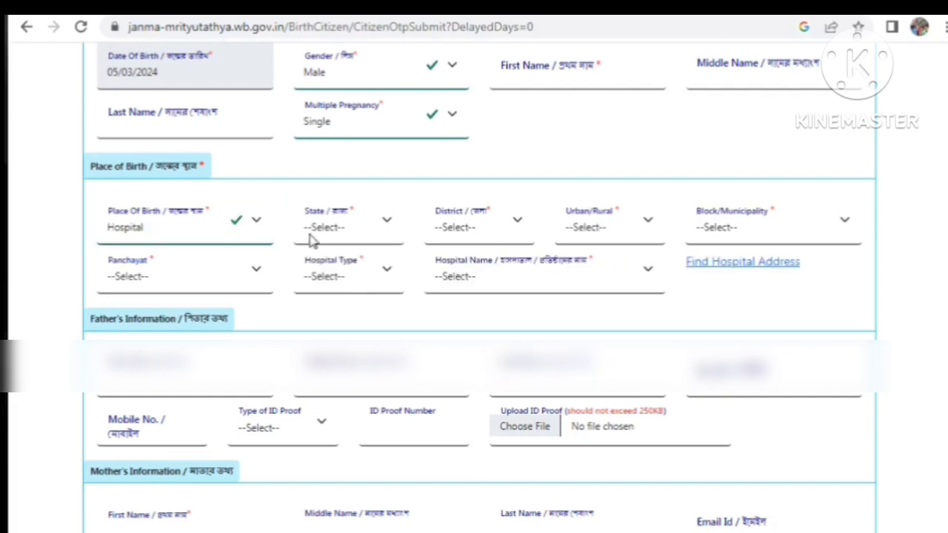
pyautogui.click(338, 234)
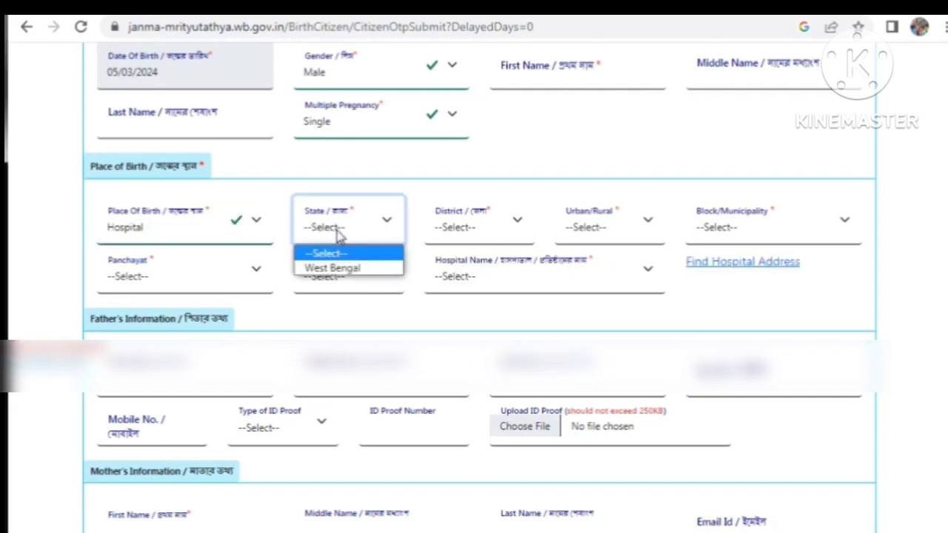
pyautogui.click(334, 268)
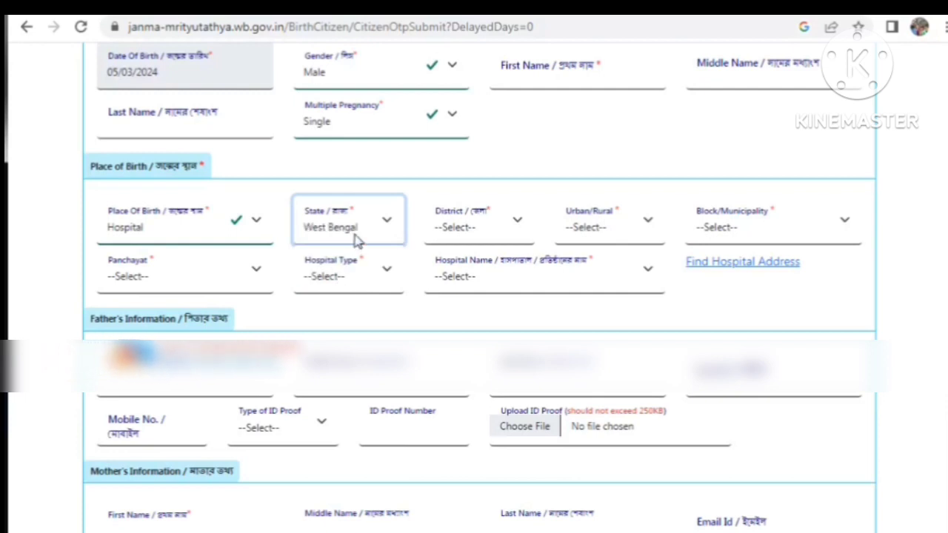
pyautogui.click(453, 227)
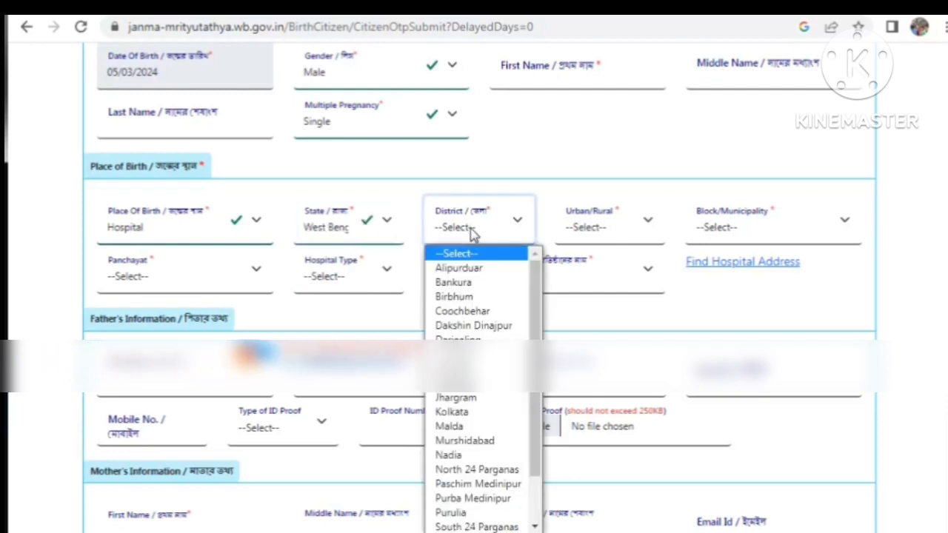
pyautogui.click(449, 426)
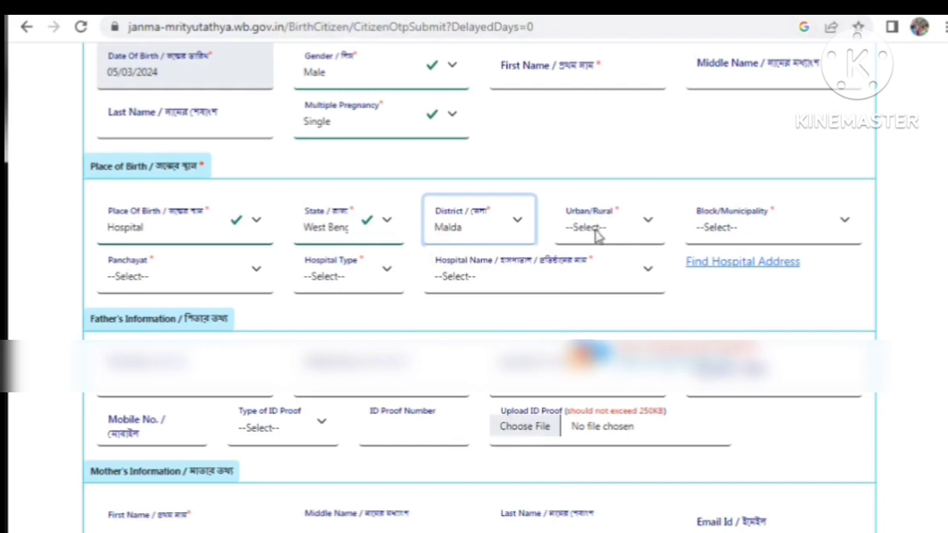
# Step: Set the birthplace's Urban/Rural type to Municipality and choose MUNICIPALITY ENGLISH BAZAR as its Block/Municipality
pyautogui.click(597, 236)
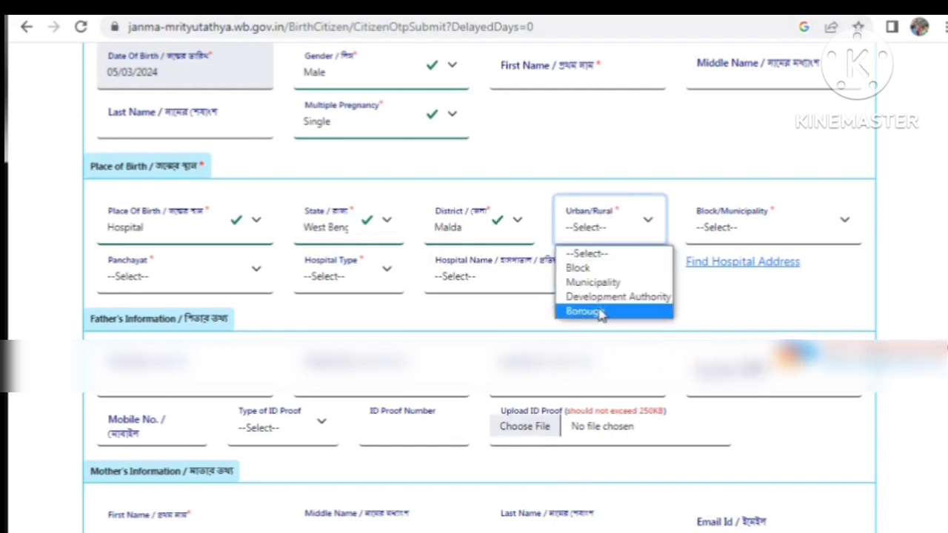
pyautogui.click(579, 246)
pyautogui.click(588, 239)
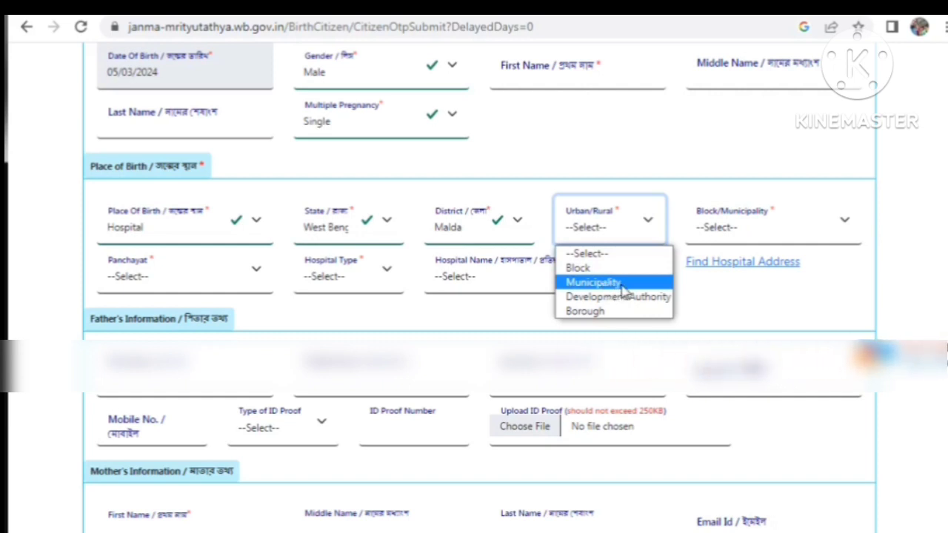
pyautogui.click(622, 285)
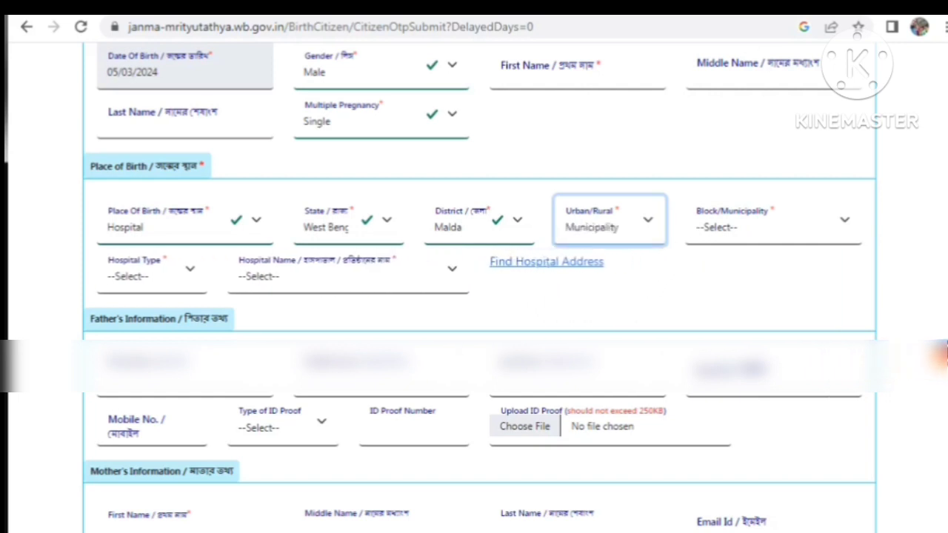
pyautogui.click(781, 156)
pyautogui.click(737, 229)
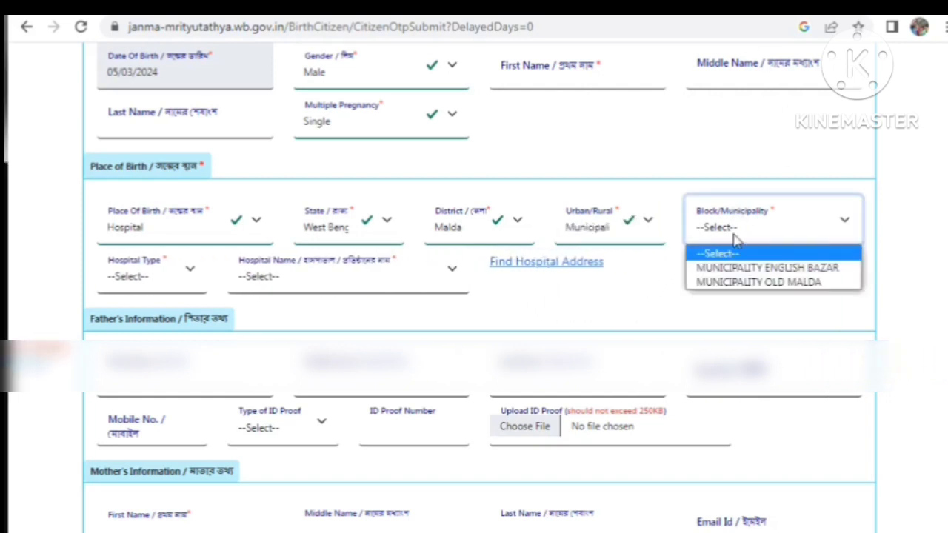
pyautogui.click(767, 270)
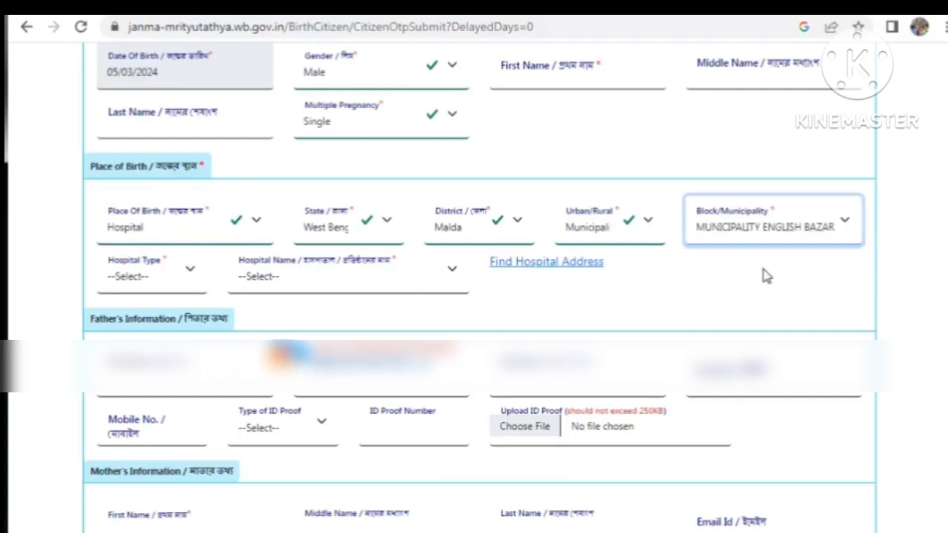
# Step: Set the hospital type to Government and select MALDAH MEDICAL COLLEGE & HOSPITAL as the hospital name
pyautogui.click(126, 277)
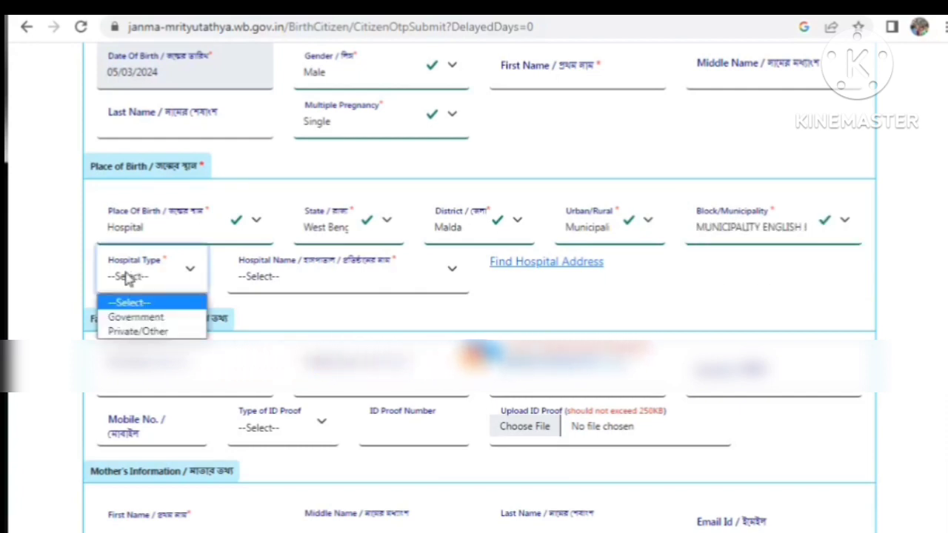
pyautogui.click(144, 317)
pyautogui.click(151, 270)
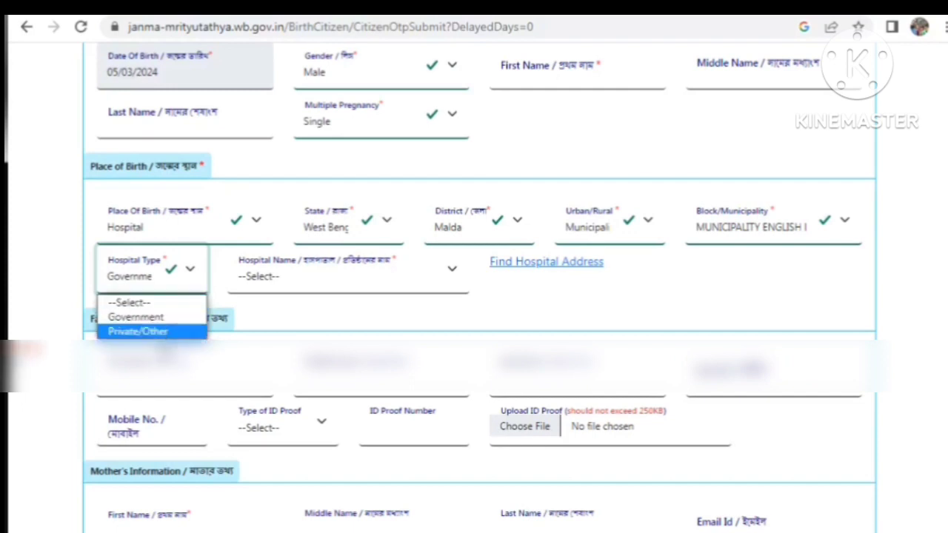
pyautogui.click(153, 318)
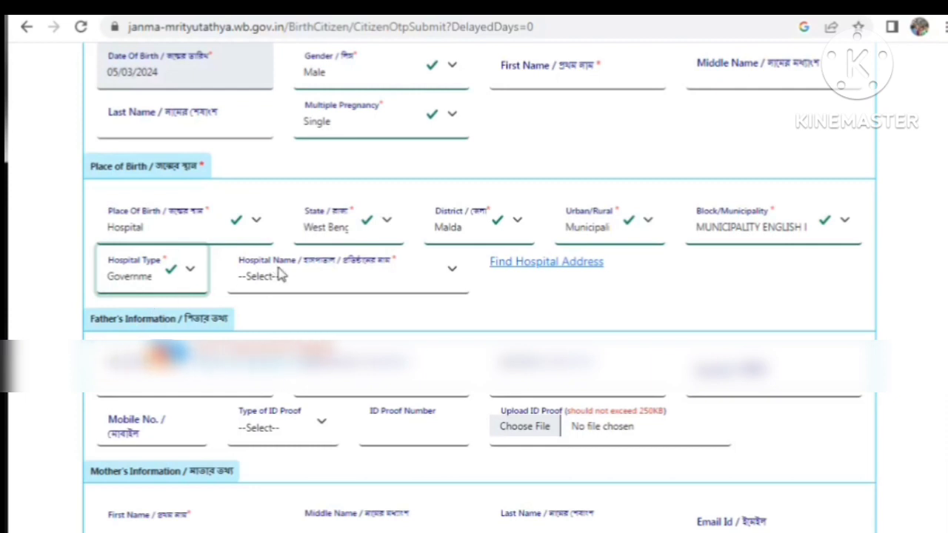
pyautogui.click(304, 282)
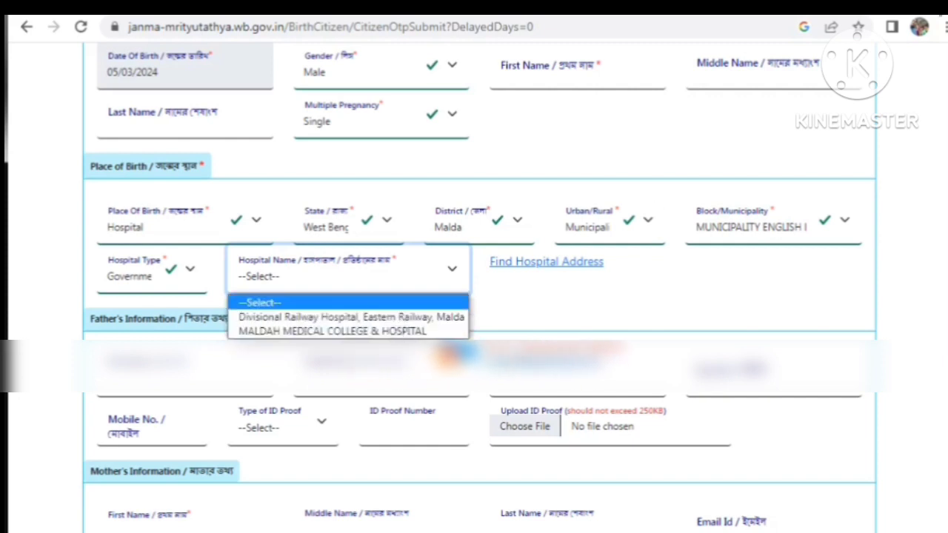
pyautogui.click(417, 196)
pyautogui.click(304, 276)
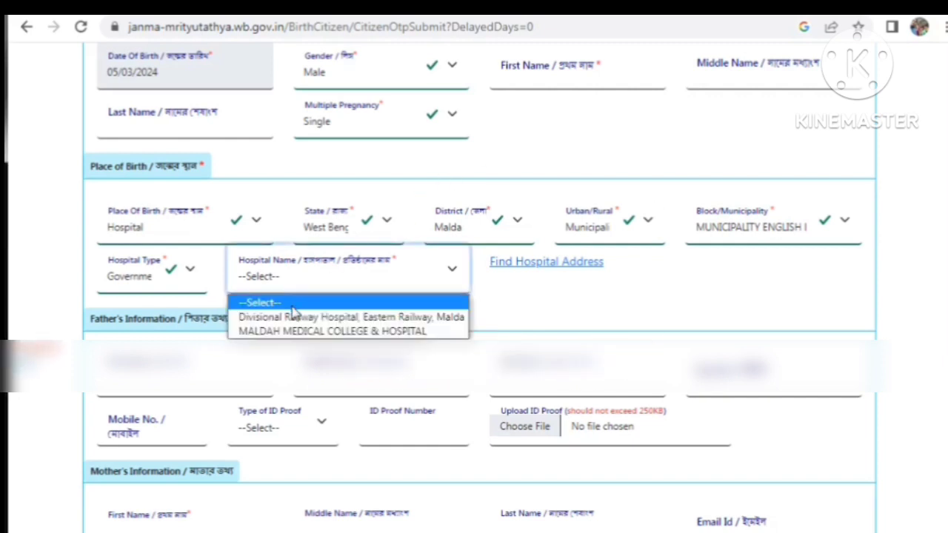
pyautogui.click(304, 331)
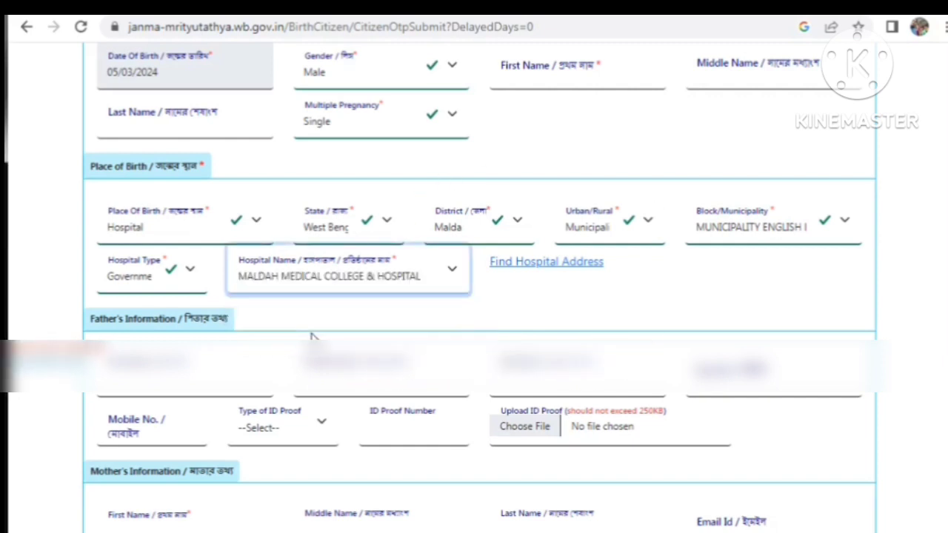
pyautogui.click(342, 276)
pyautogui.click(342, 276)
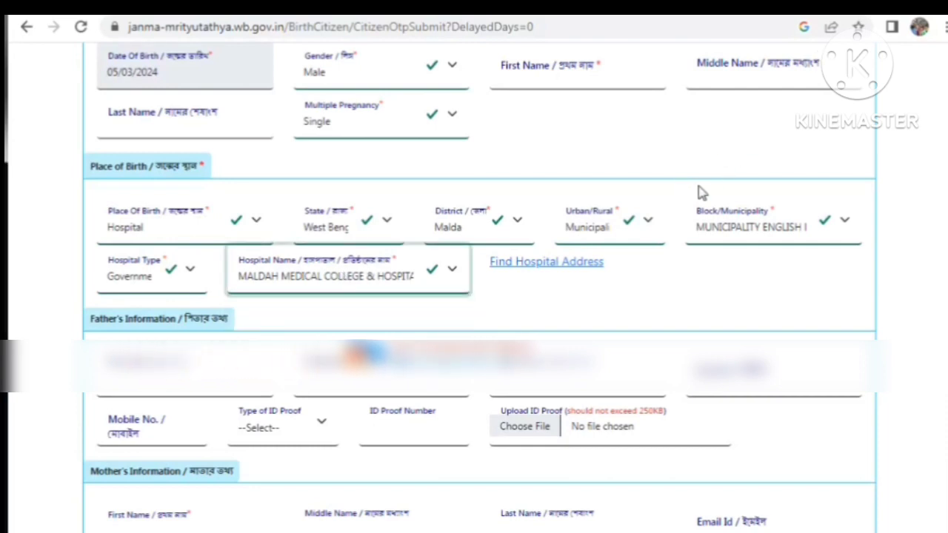
# Step: Set the father's type of ID proof to Aadhaar in the Father's Information section
pyautogui.scroll(-2, 256, 214)
pyautogui.scroll(-2, 143, 205)
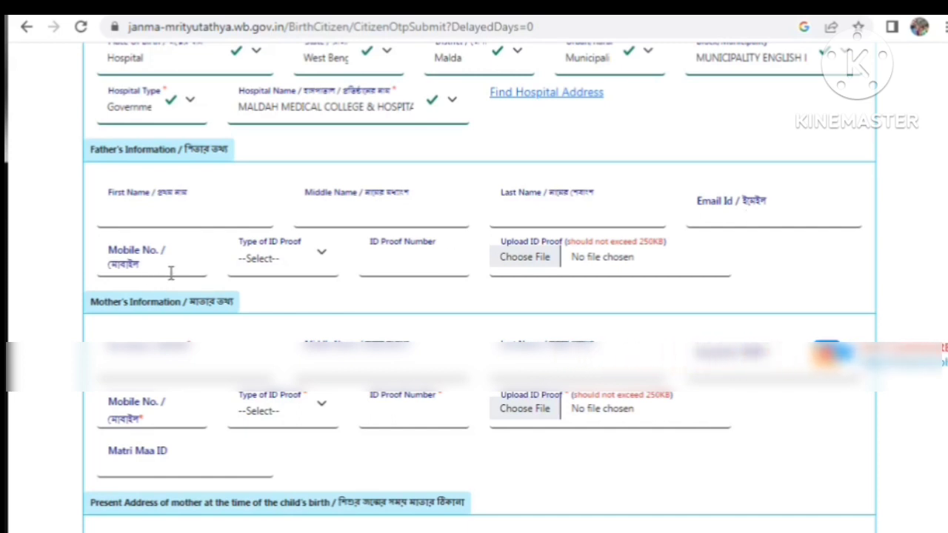
pyautogui.click(291, 260)
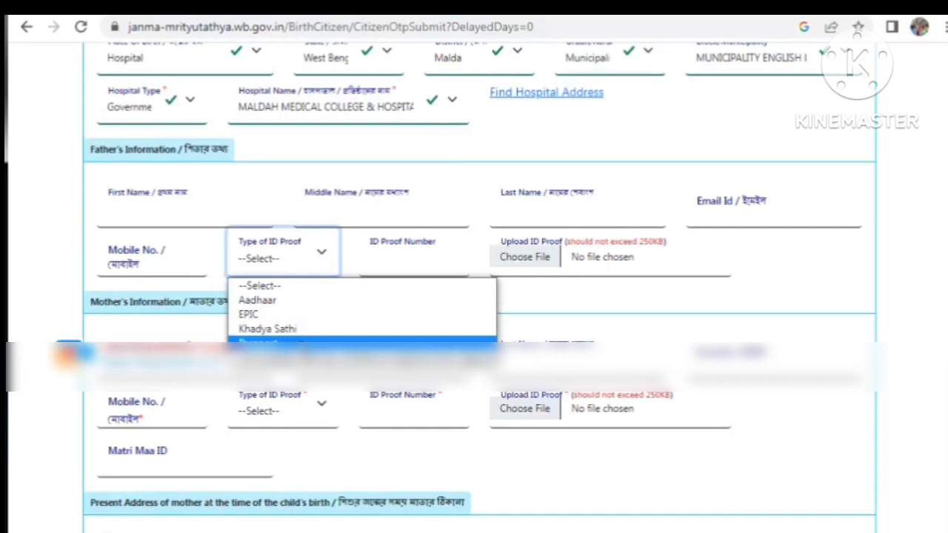
pyautogui.click(282, 304)
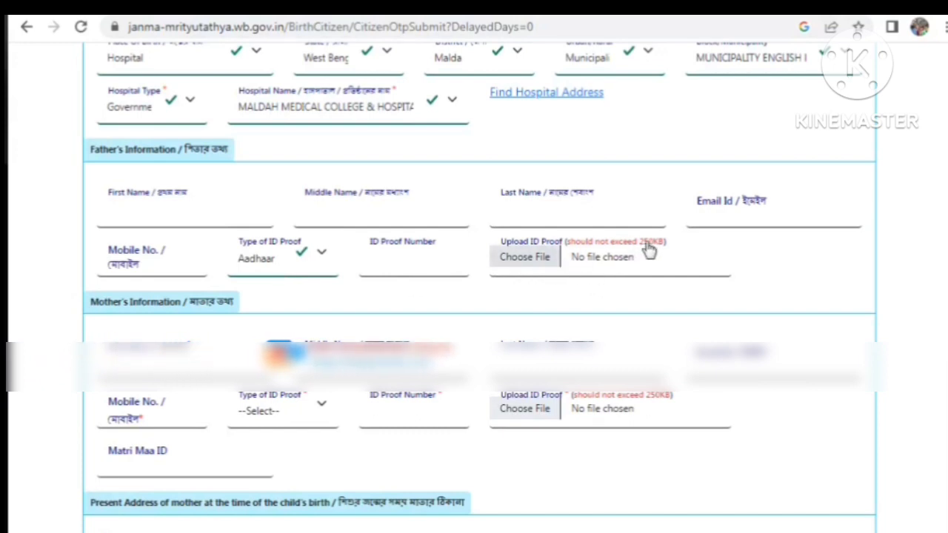
pyautogui.click(709, 260)
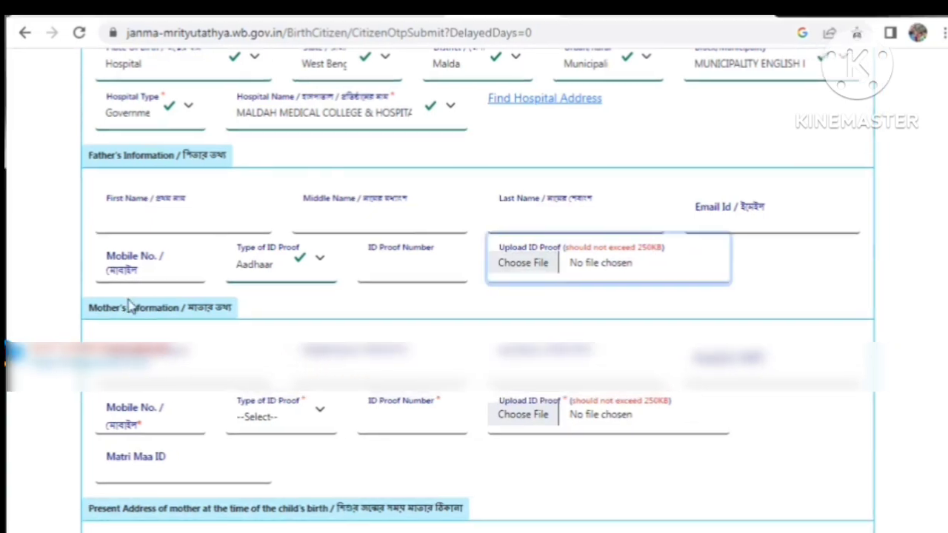
# Step: Set the mother's type of ID proof to Aadhaar in the Mother's Information section
pyautogui.scroll(-1, 223, 330)
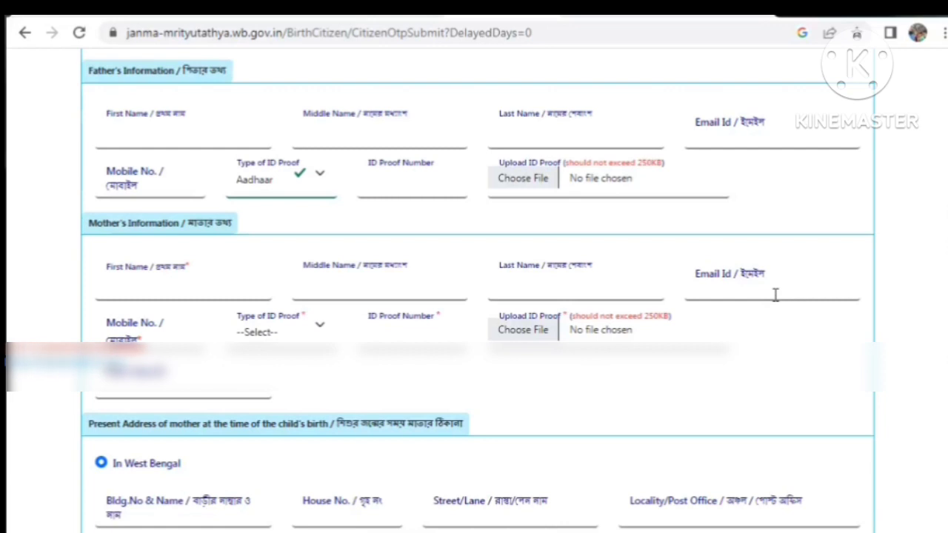
pyautogui.click(178, 332)
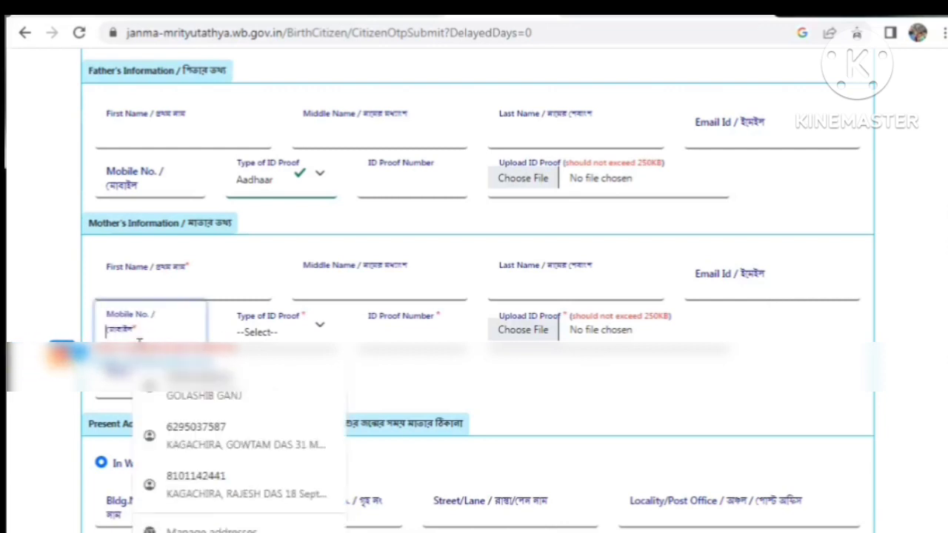
pyautogui.click(83, 316)
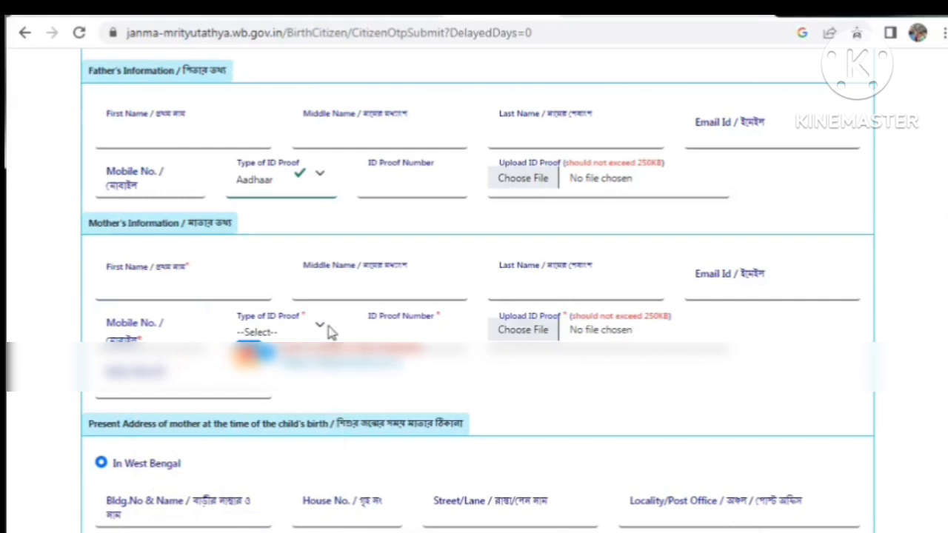
pyautogui.click(276, 333)
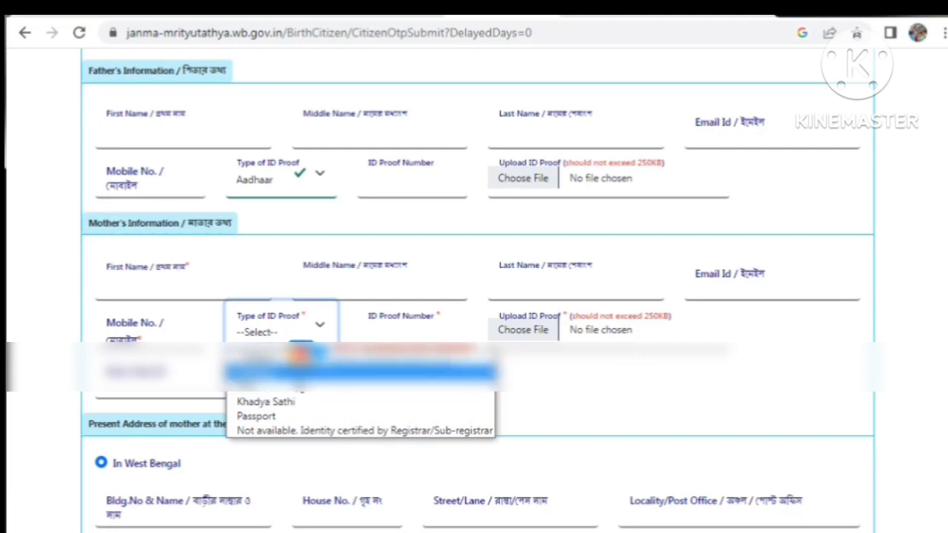
pyautogui.click(274, 373)
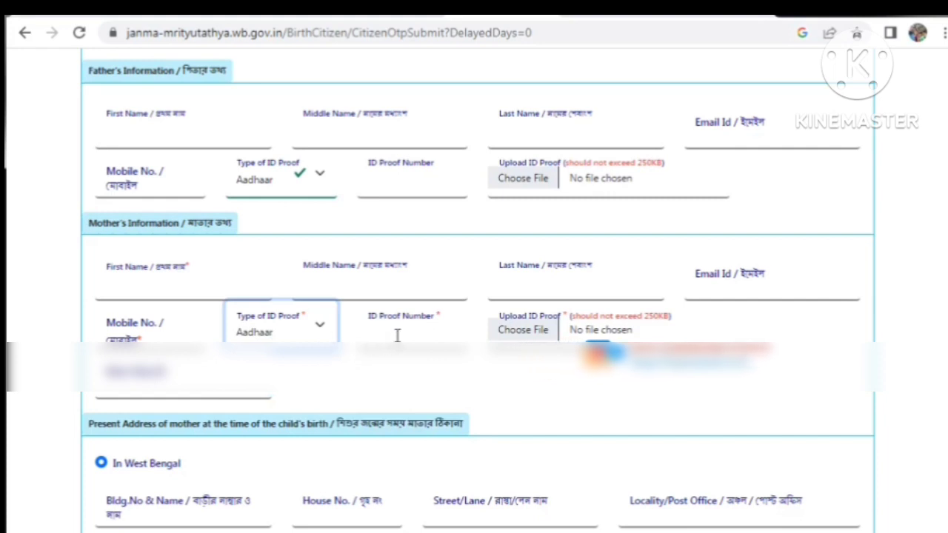
pyautogui.click(426, 335)
pyautogui.click(663, 161)
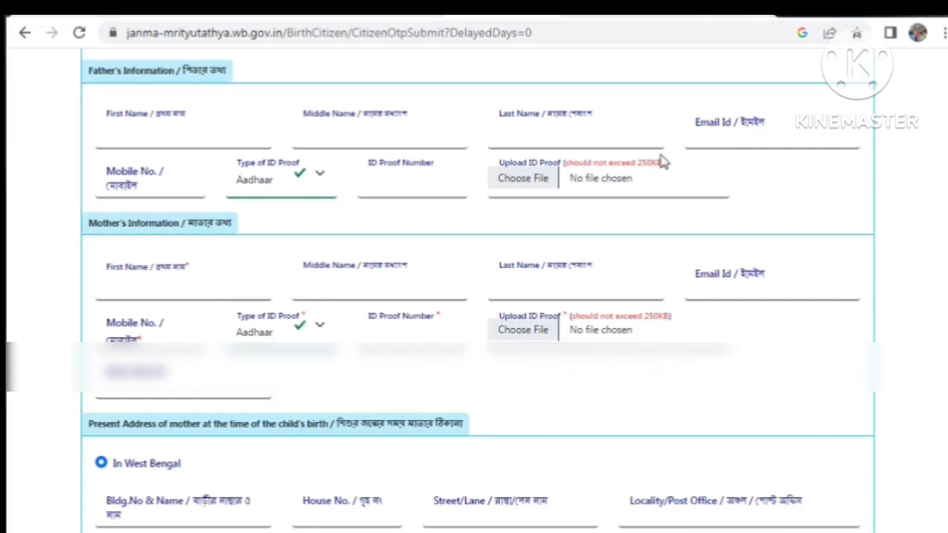
pyautogui.click(538, 333)
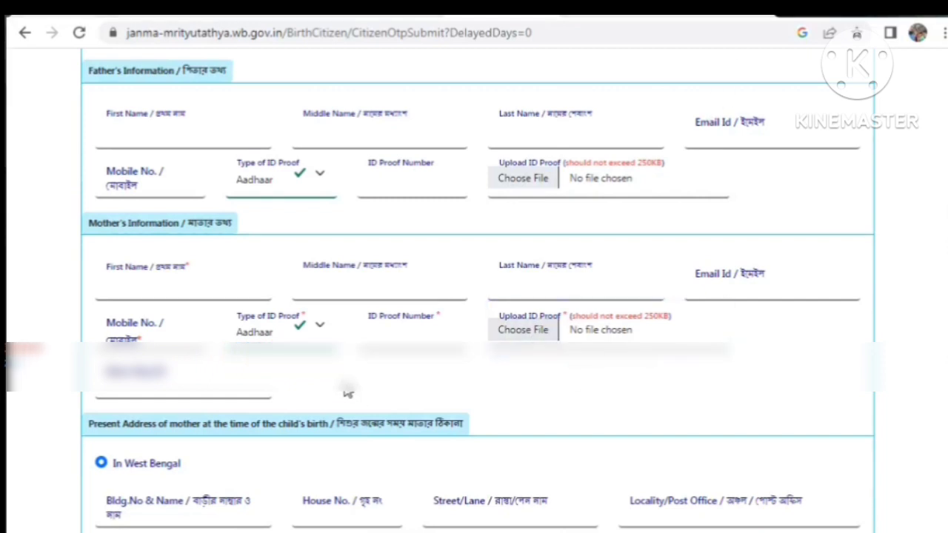
# Step: Set the state to West Bengal and the district to Malda in the mother's present address at the child's birth
pyautogui.scroll(-1, 96, 412)
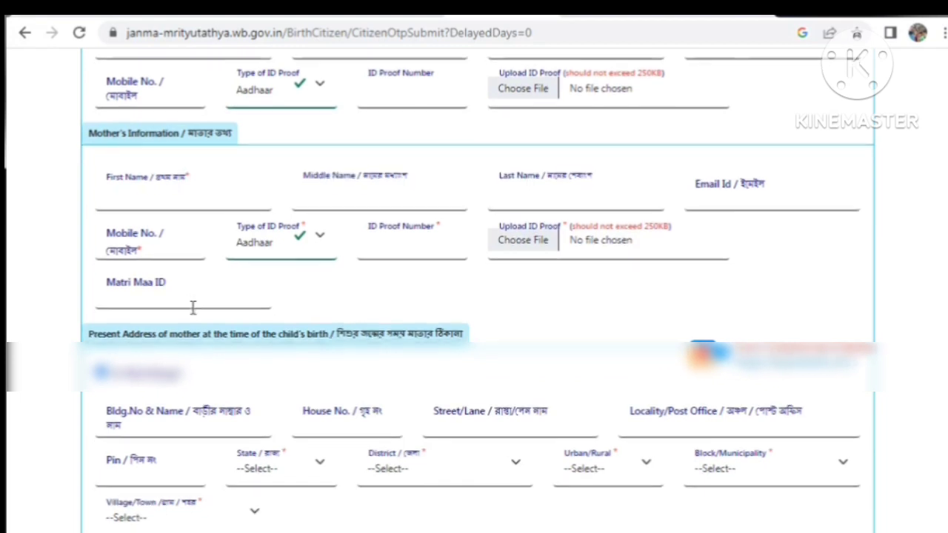
pyautogui.scroll(-1, 193, 309)
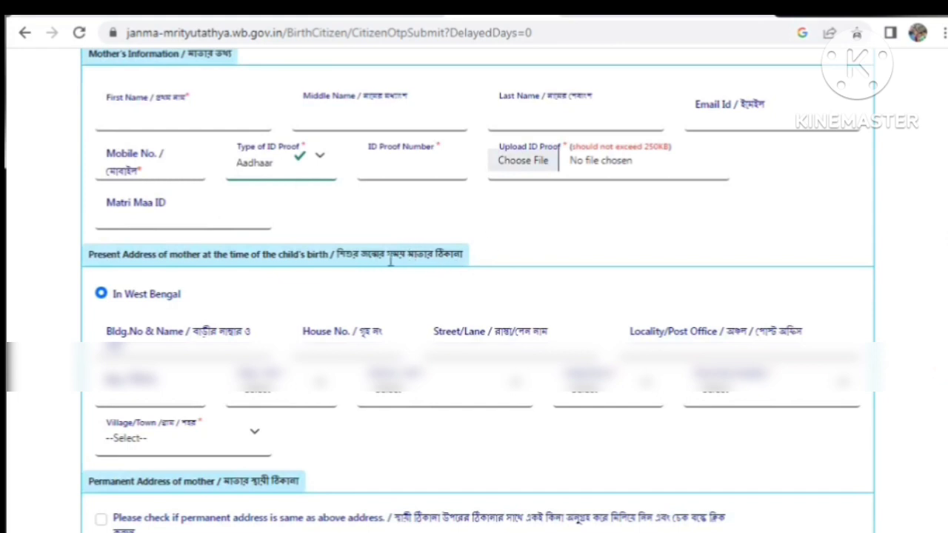
pyautogui.scroll(-2, 513, 261)
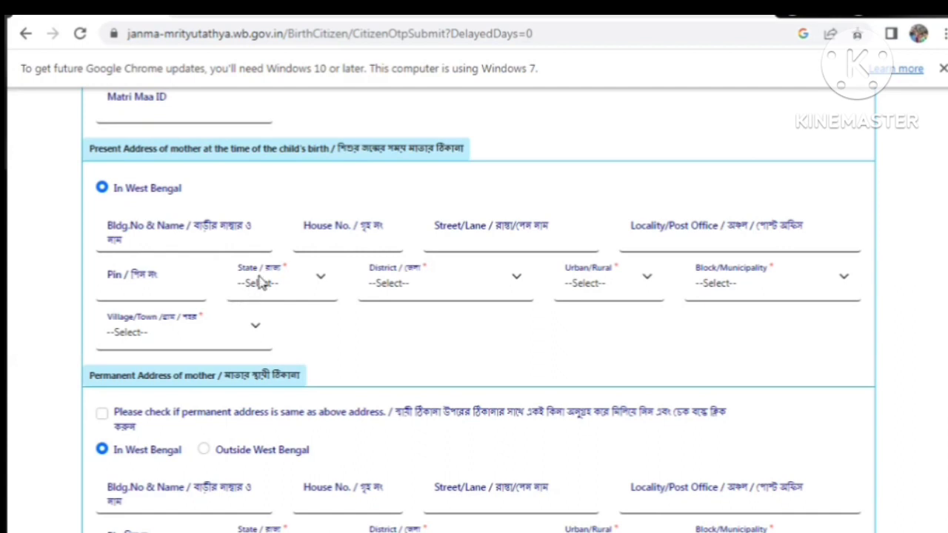
pyautogui.click(284, 295)
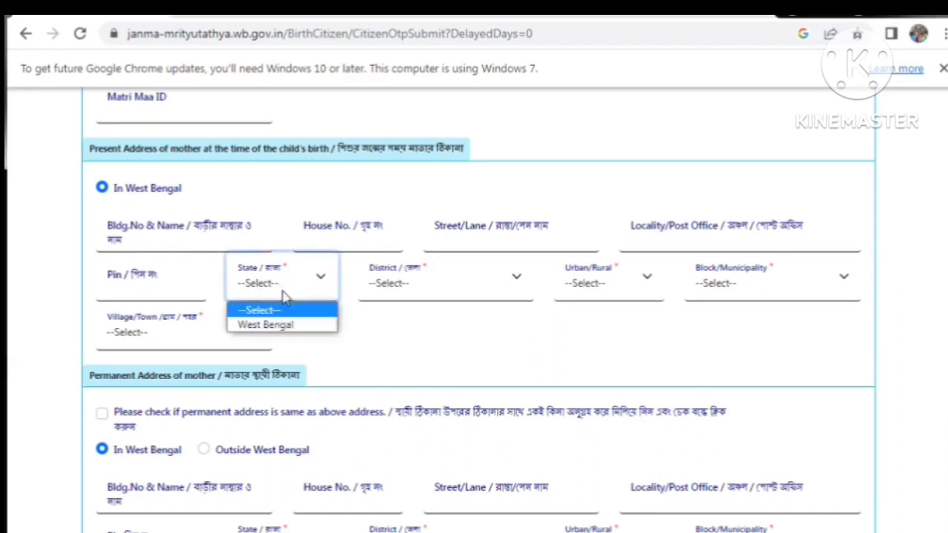
pyautogui.click(273, 328)
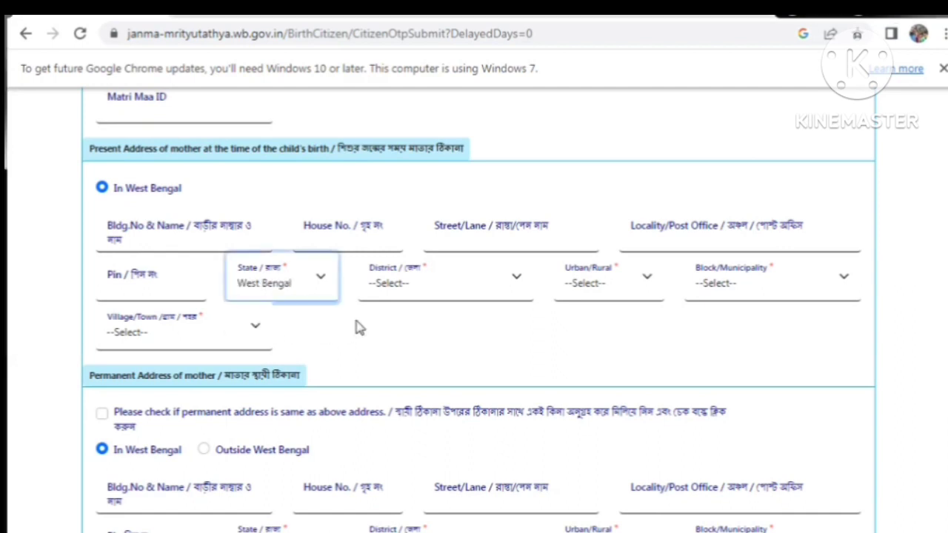
pyautogui.click(419, 293)
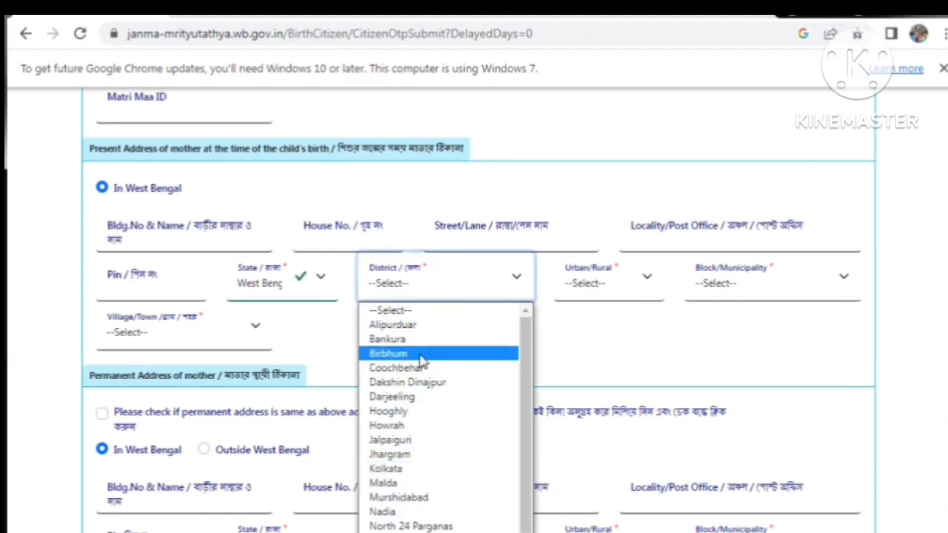
pyautogui.click(398, 484)
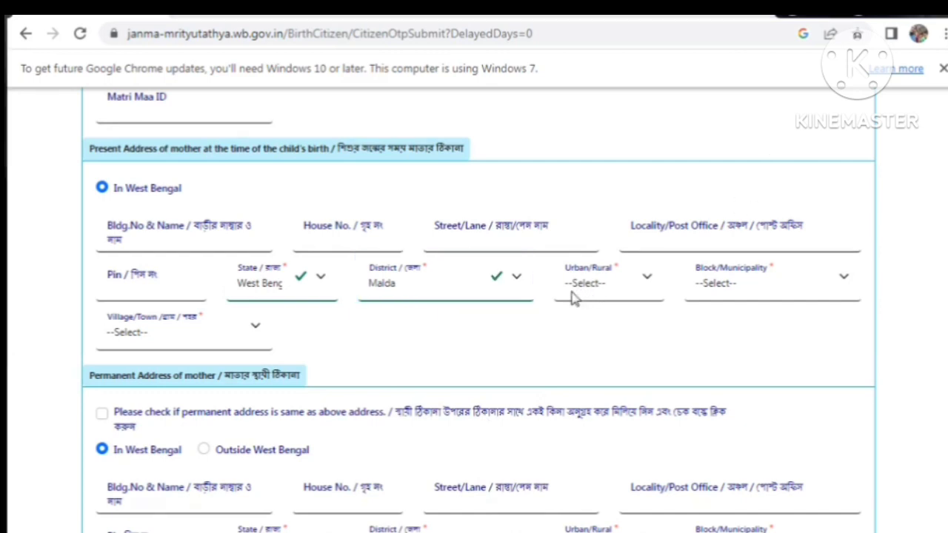
# Step: Set the present address's Urban/Rural type to Block and choose RATUA - II as its Block/Municipality
pyautogui.click(604, 296)
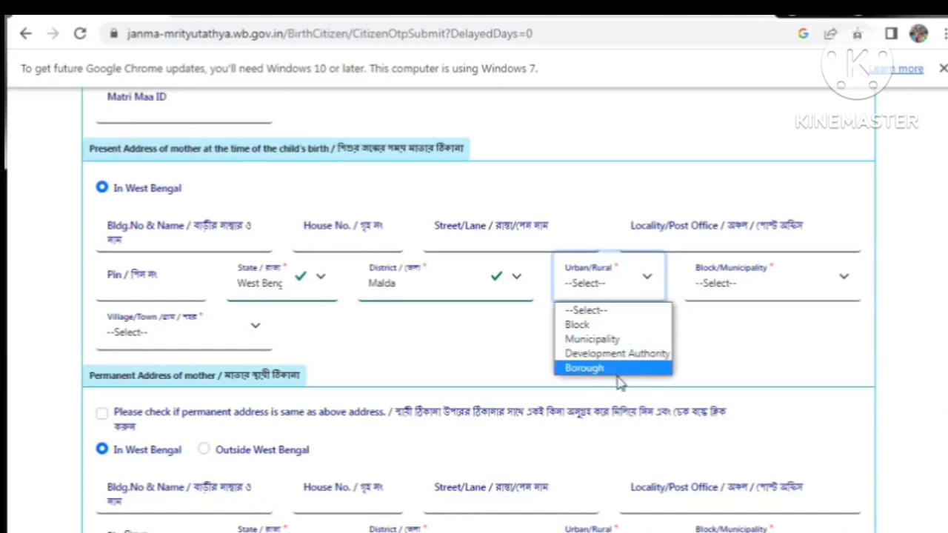
pyautogui.click(602, 325)
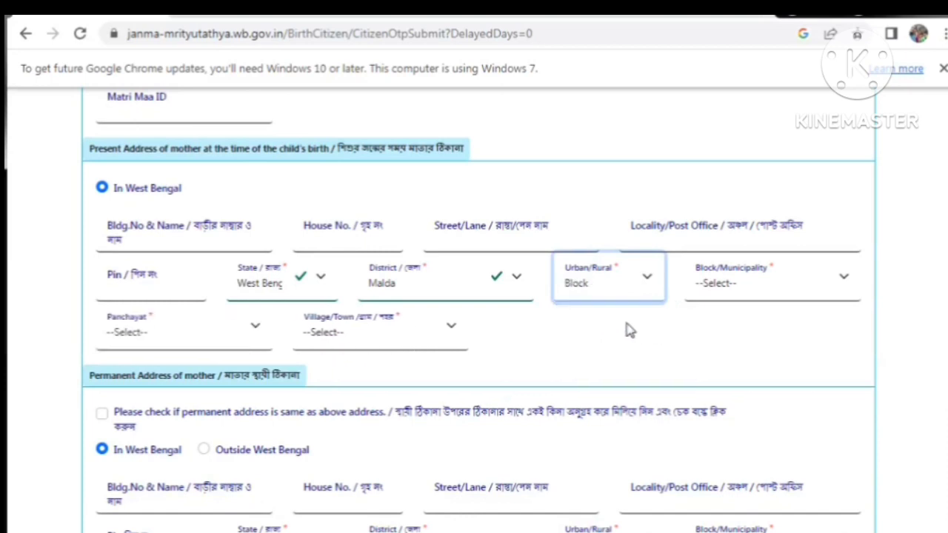
pyautogui.click(774, 285)
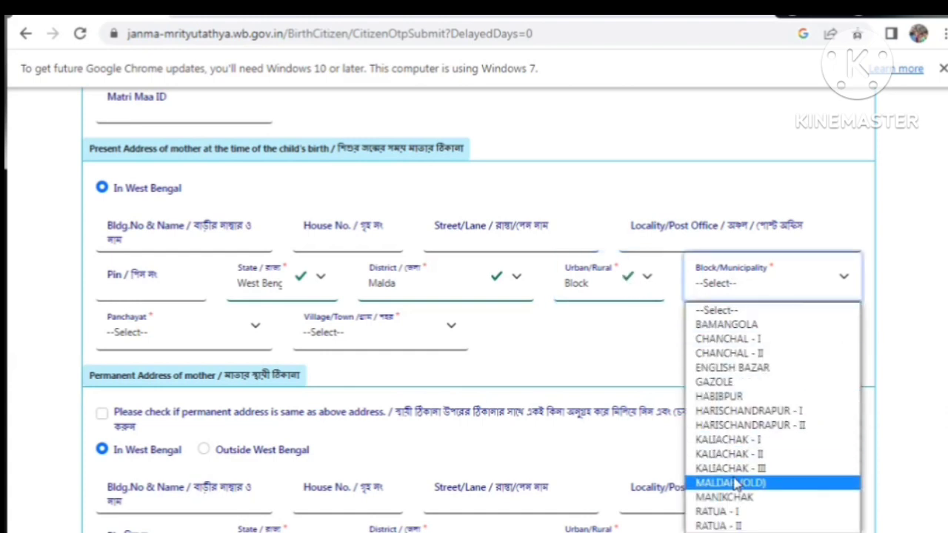
pyautogui.click(723, 526)
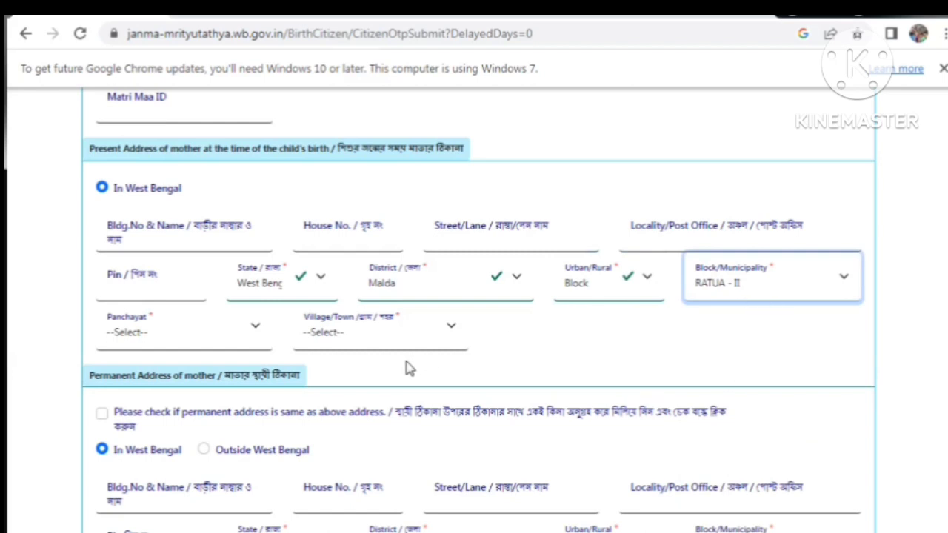
# Step: Choose MAHARAJPUR as the Panchayat and NASIPUR as the Village/Town in the mother's present address
pyautogui.click(95, 360)
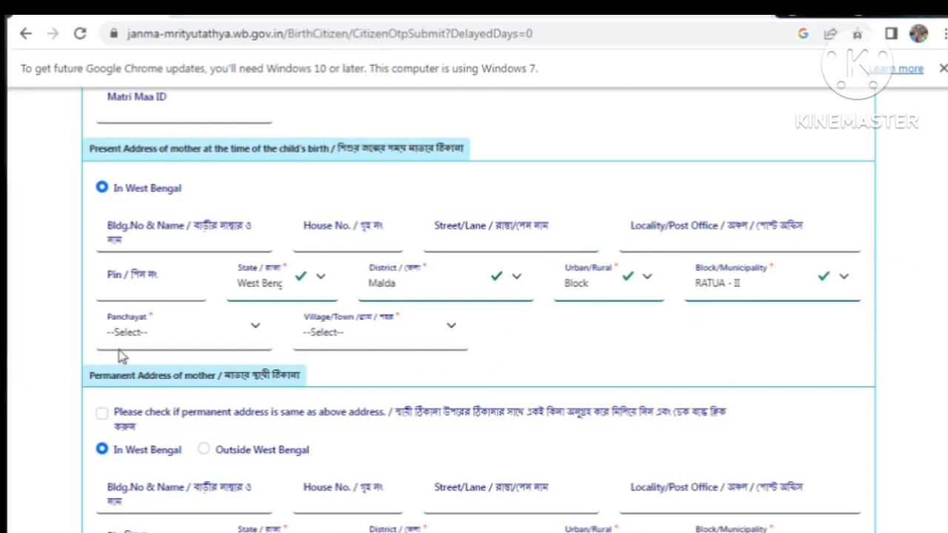
pyautogui.click(145, 346)
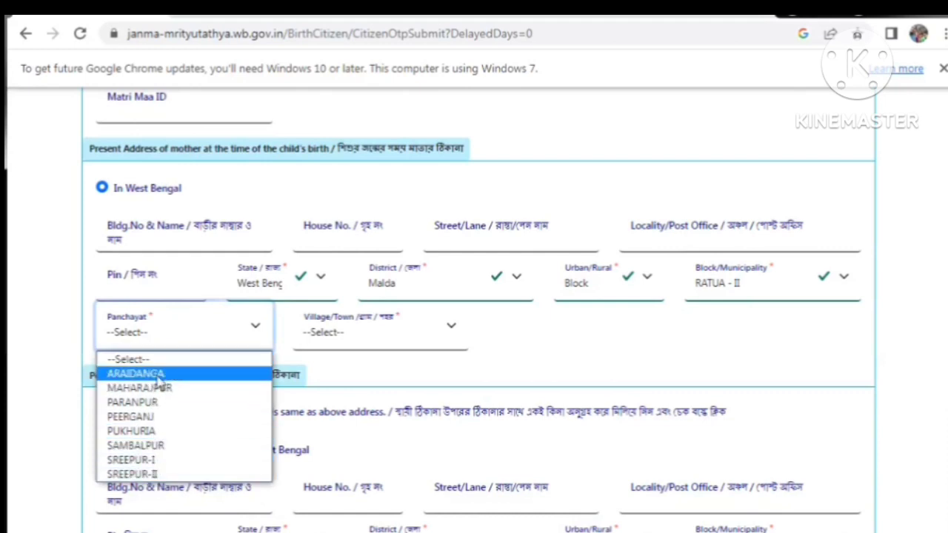
pyautogui.click(178, 389)
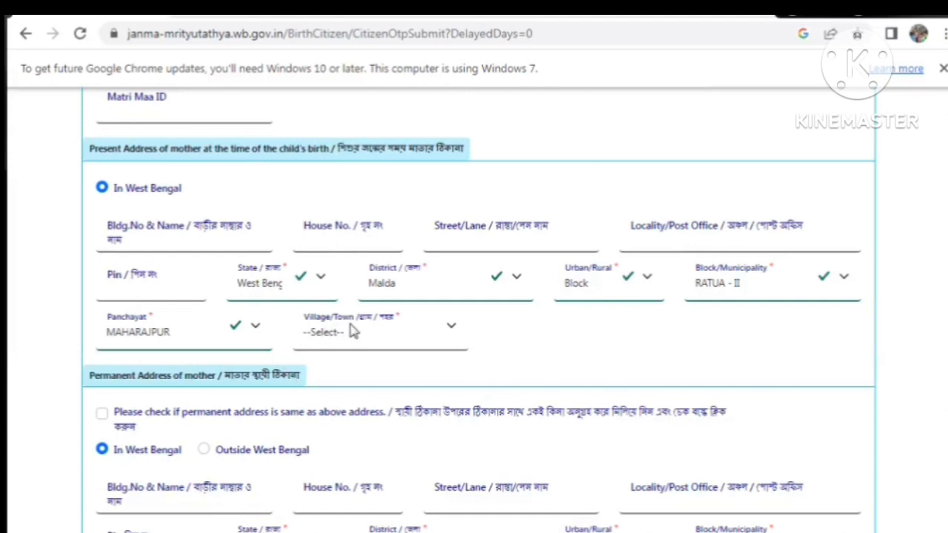
pyautogui.click(380, 334)
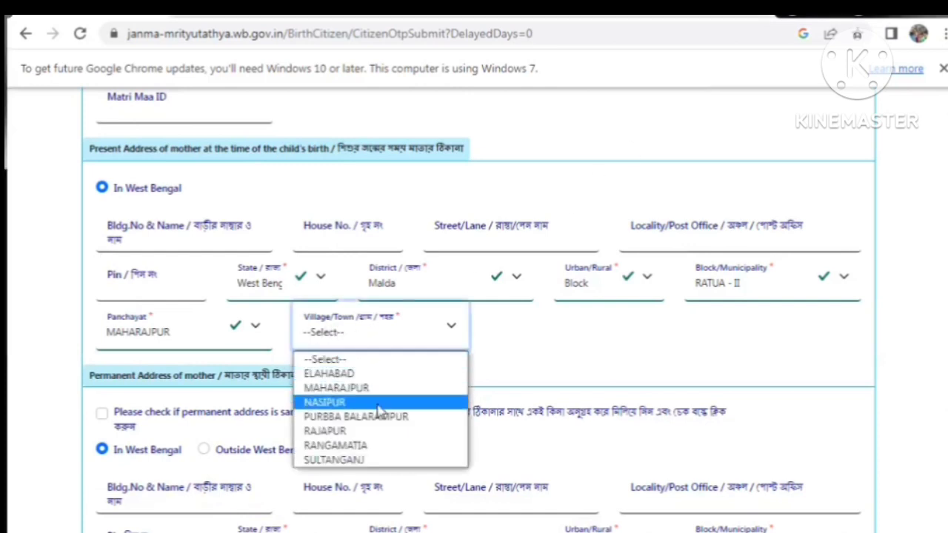
pyautogui.click(339, 404)
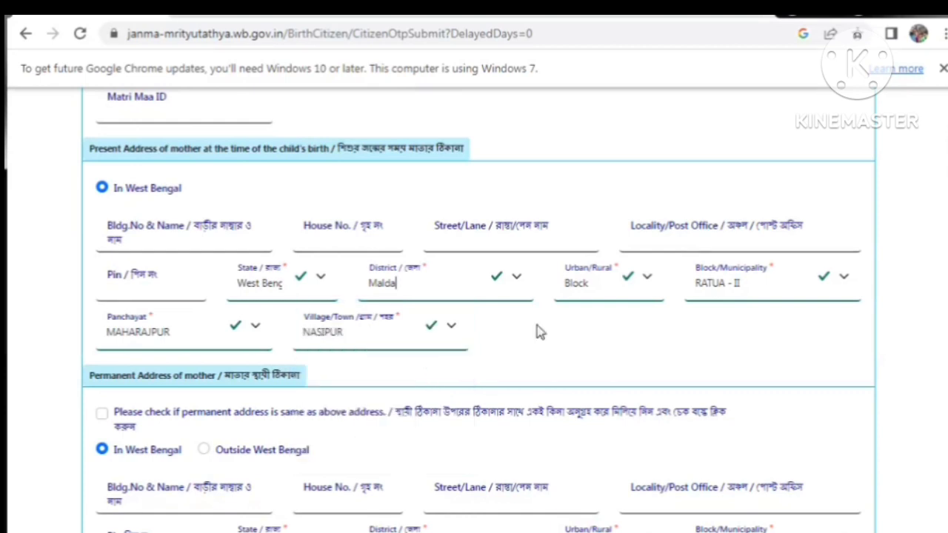
# Step: Try marking the mother's permanent address as the same as her present address and clear that option again
pyautogui.scroll(-1, 538, 333)
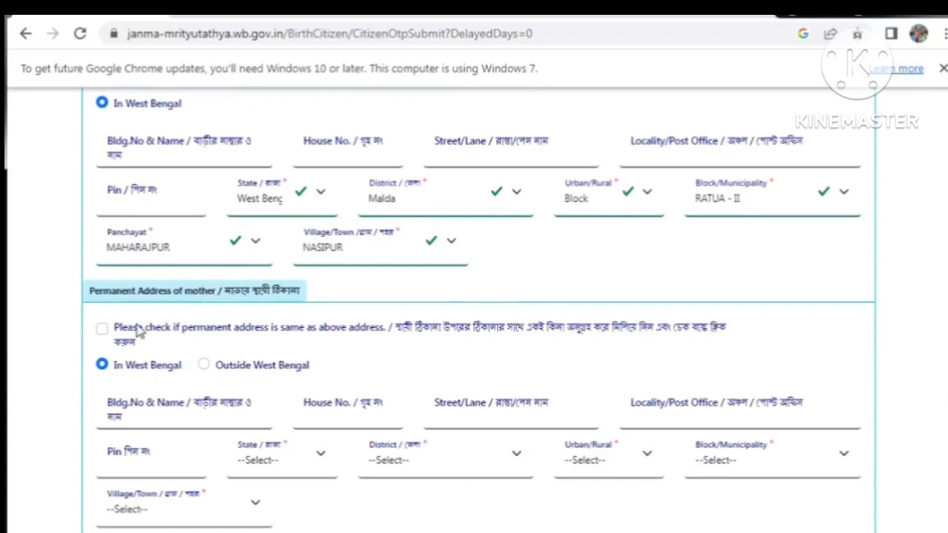
pyautogui.click(101, 330)
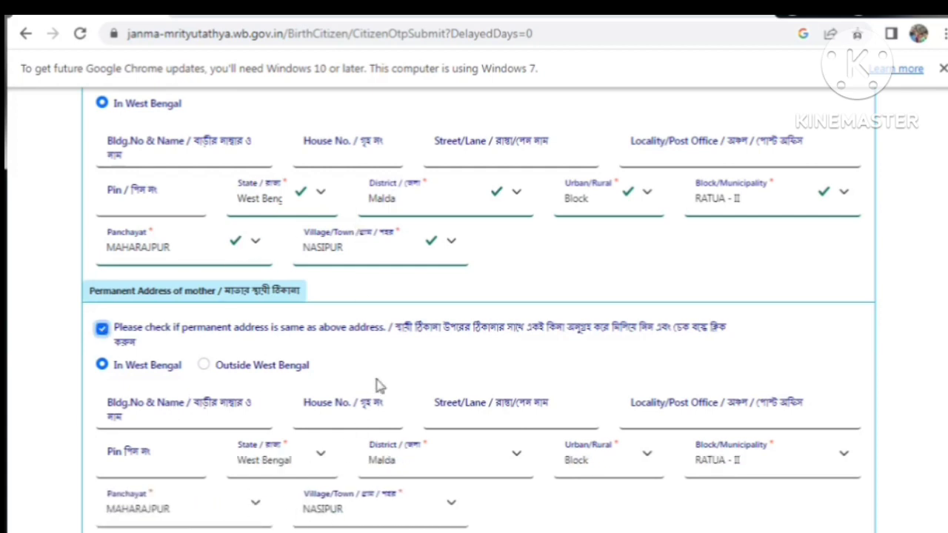
pyautogui.scroll(1, 419, 337)
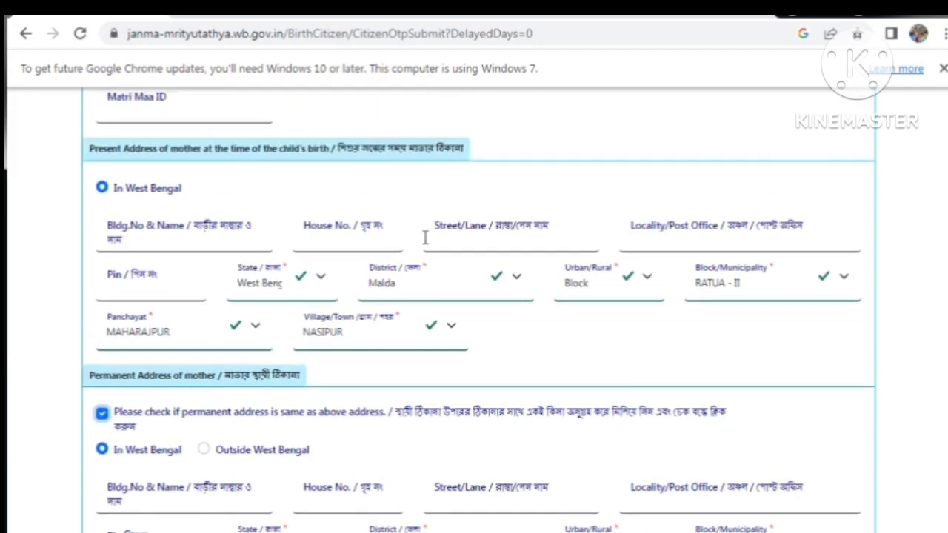
pyautogui.scroll(-1, 425, 236)
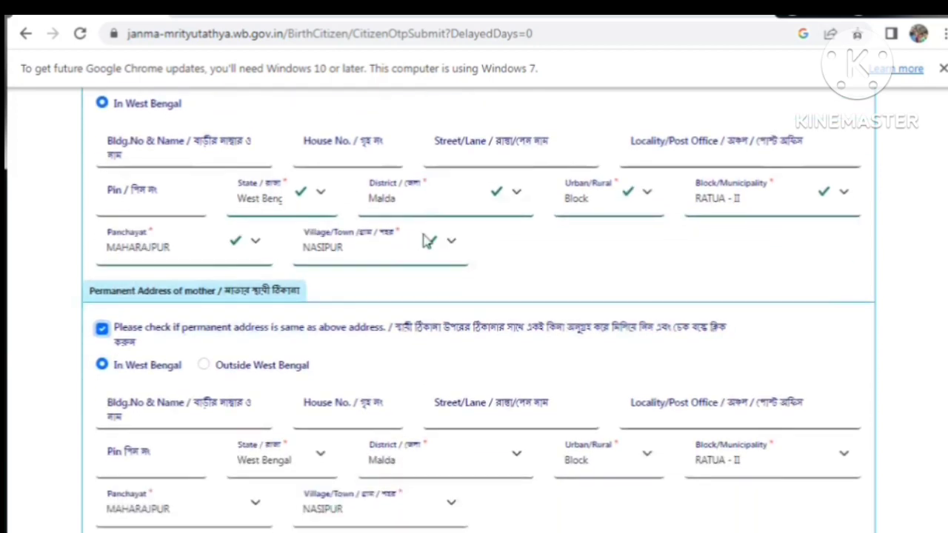
pyautogui.click(102, 328)
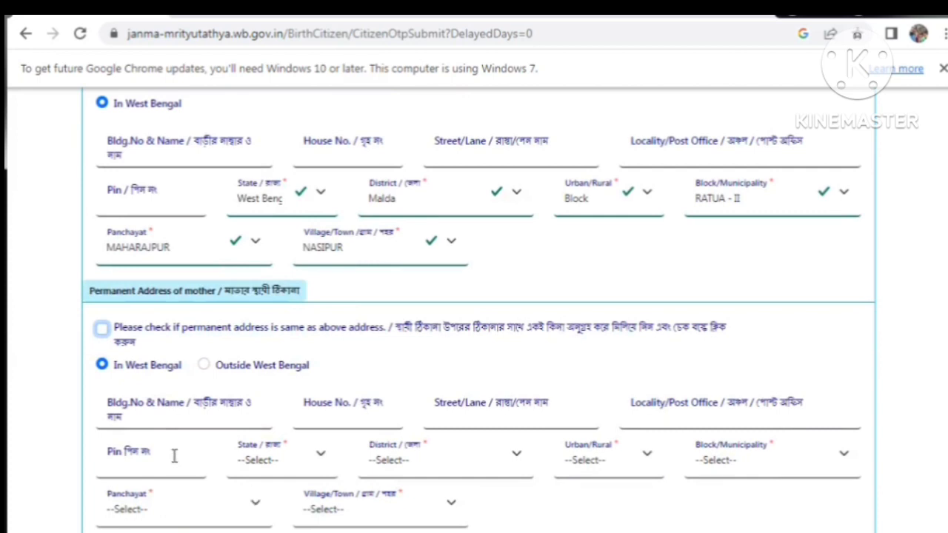
# Step: Set the location of the mother's permanent address to Outside West Bengal
pyautogui.click(249, 473)
pyautogui.click(258, 471)
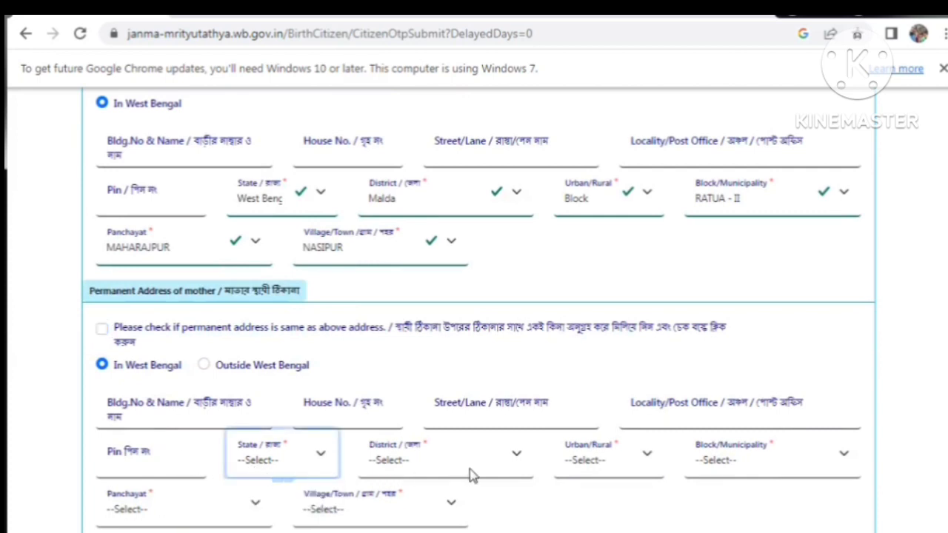
pyautogui.click(622, 476)
pyautogui.click(625, 475)
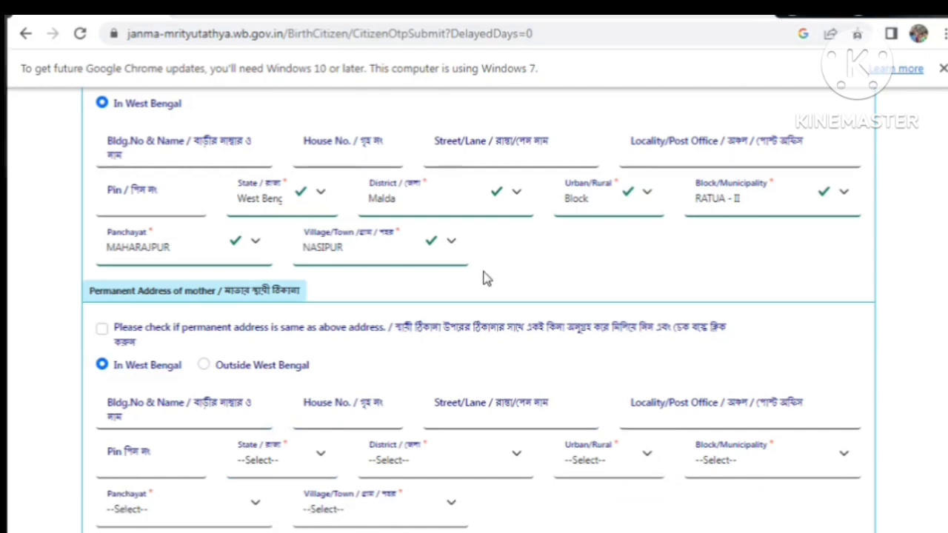
pyautogui.click(297, 364)
pyautogui.scroll(-1, 153, 349)
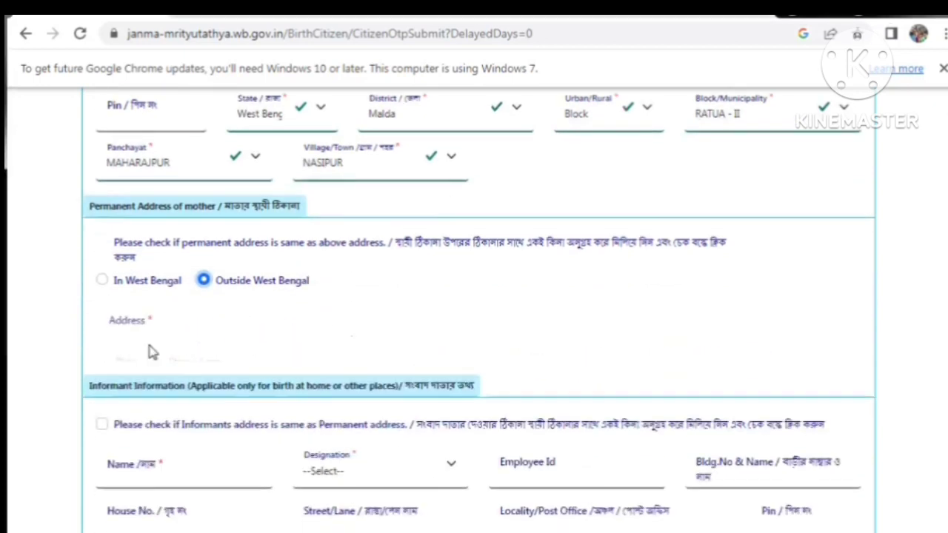
# Step: Set the location of the mother's permanent address to In West Bengal, leaving the same-as-above option unselected
pyautogui.click(101, 281)
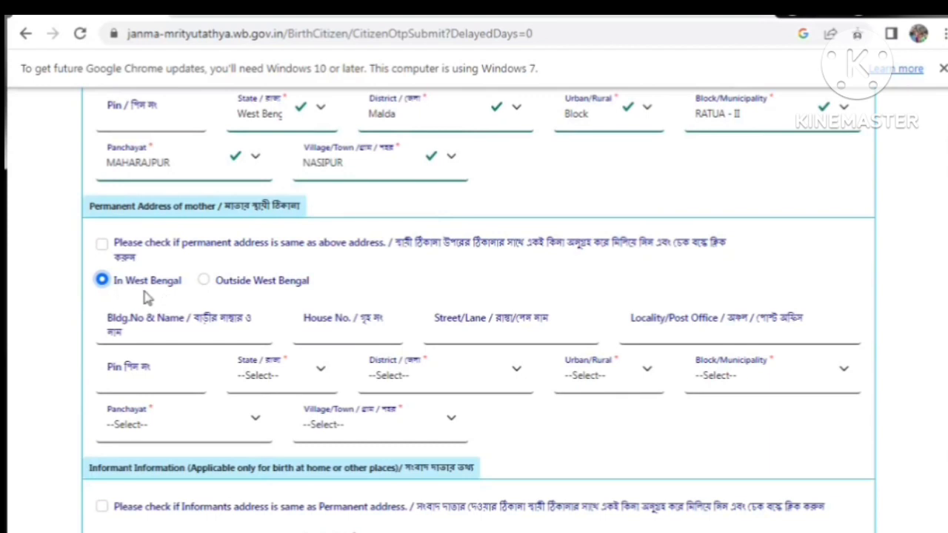
pyautogui.click(204, 280)
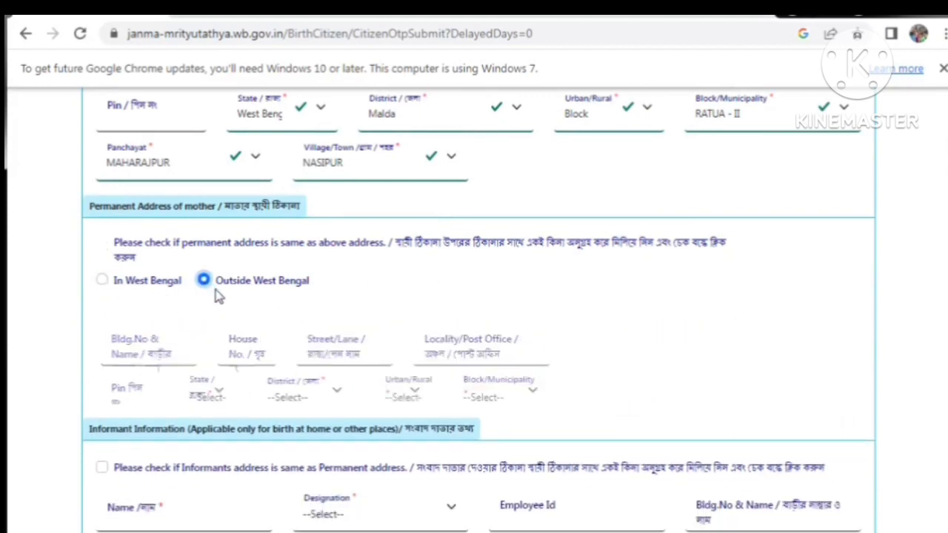
pyautogui.click(102, 281)
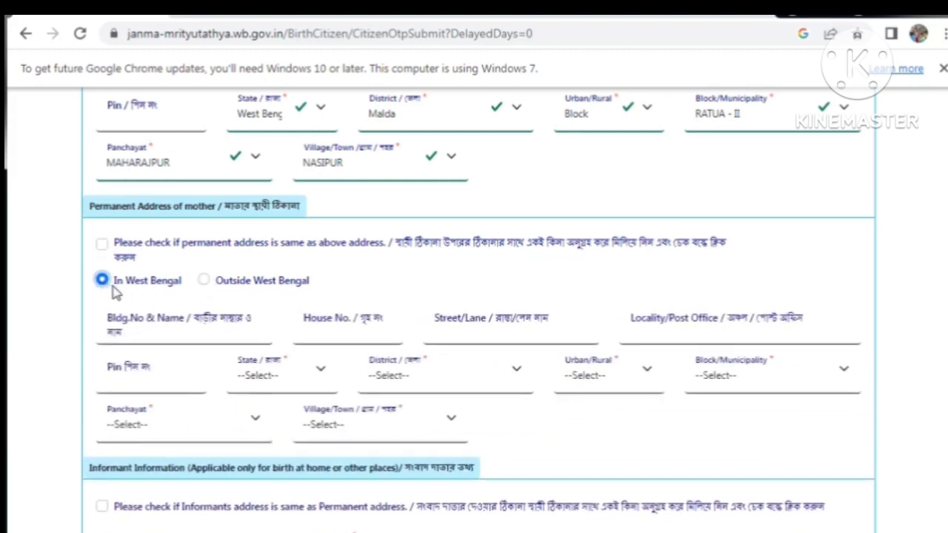
# Step: In the statistical information, set the religion to Hindu and the father's level of education to Middle
pyautogui.scroll(-3, 148, 295)
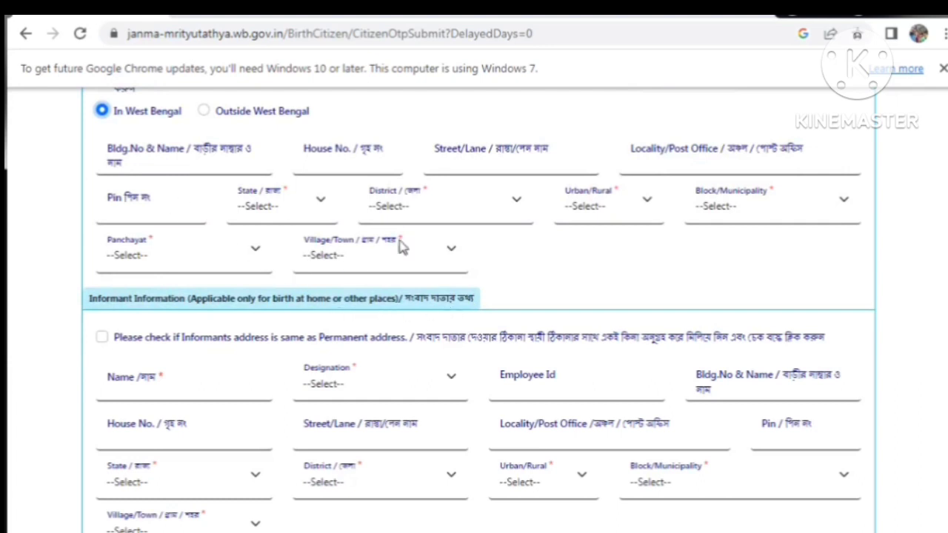
pyautogui.scroll(-5, 473, 297)
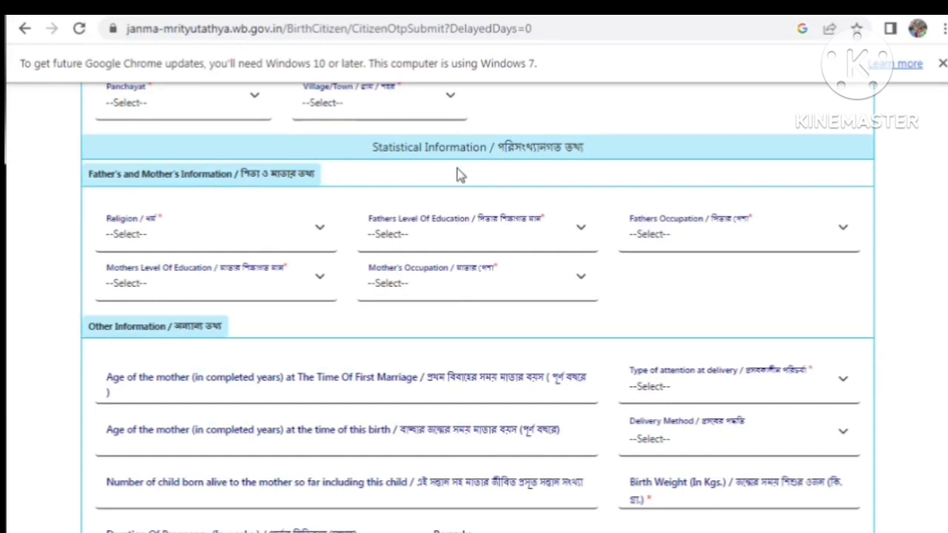
pyautogui.click(162, 236)
pyautogui.click(158, 238)
pyautogui.click(158, 238)
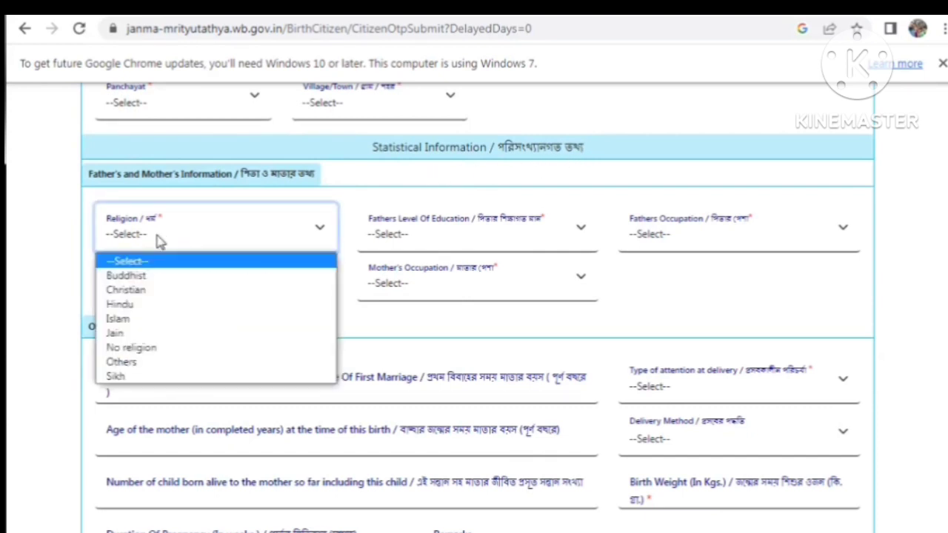
pyautogui.click(140, 312)
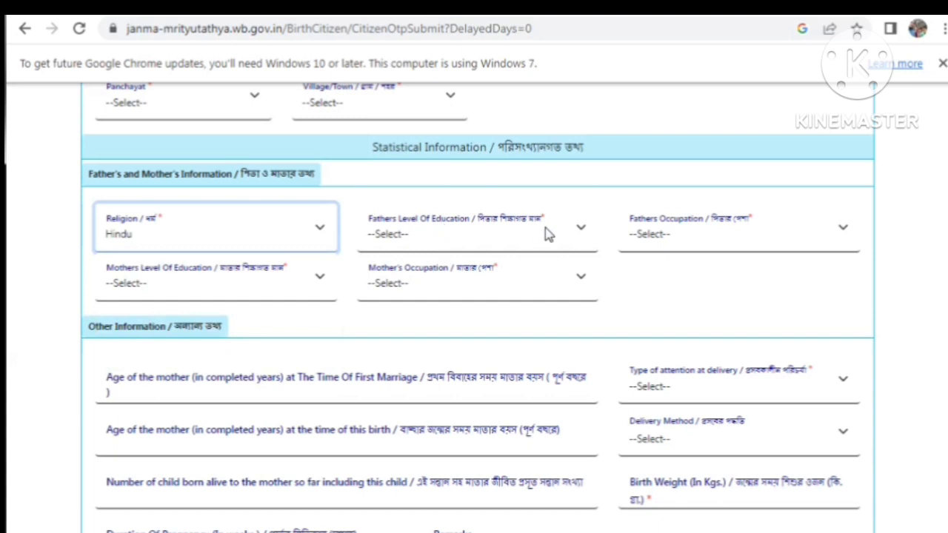
pyautogui.click(517, 236)
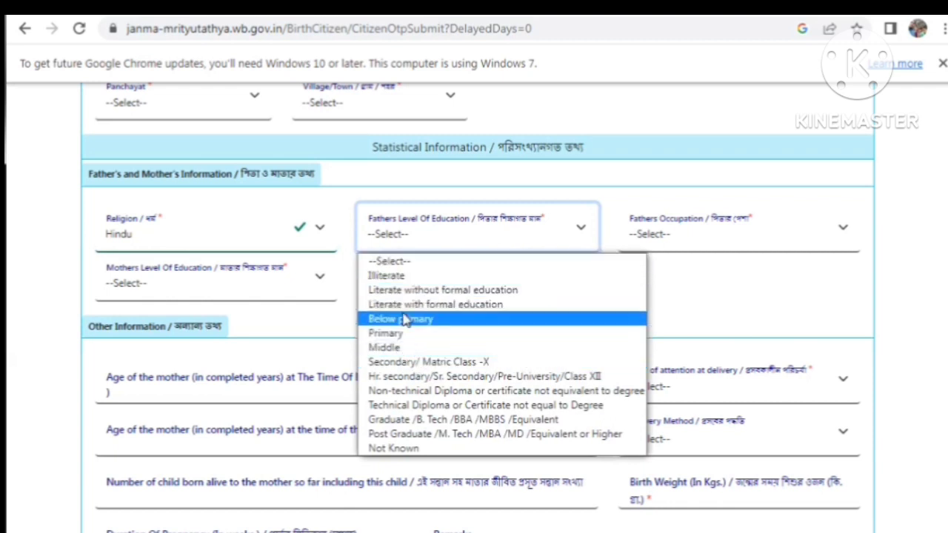
pyautogui.click(417, 351)
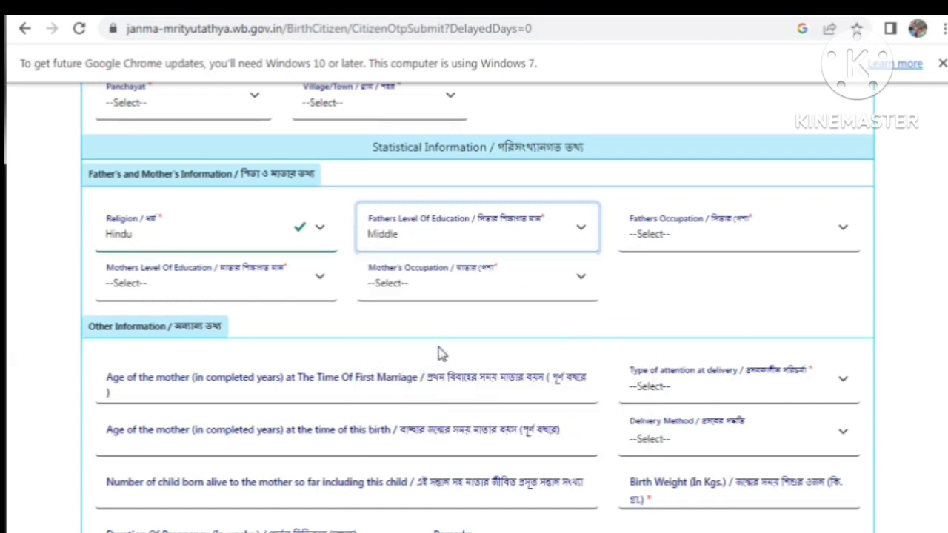
pyautogui.click(516, 259)
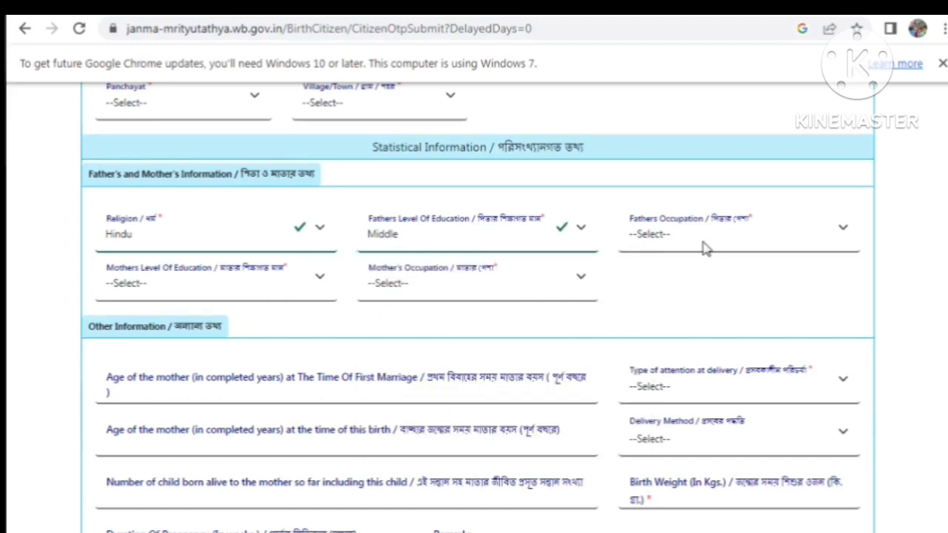
pyautogui.click(701, 247)
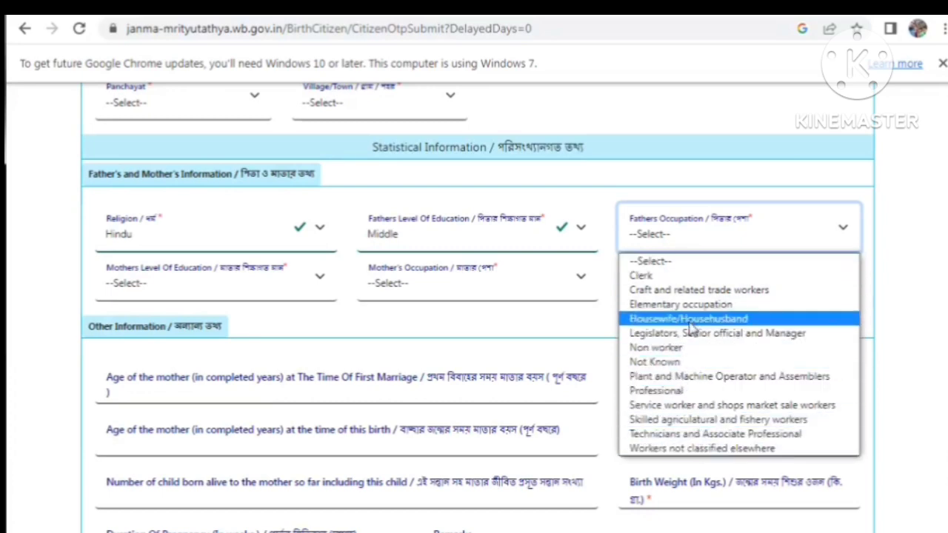
pyautogui.click(157, 304)
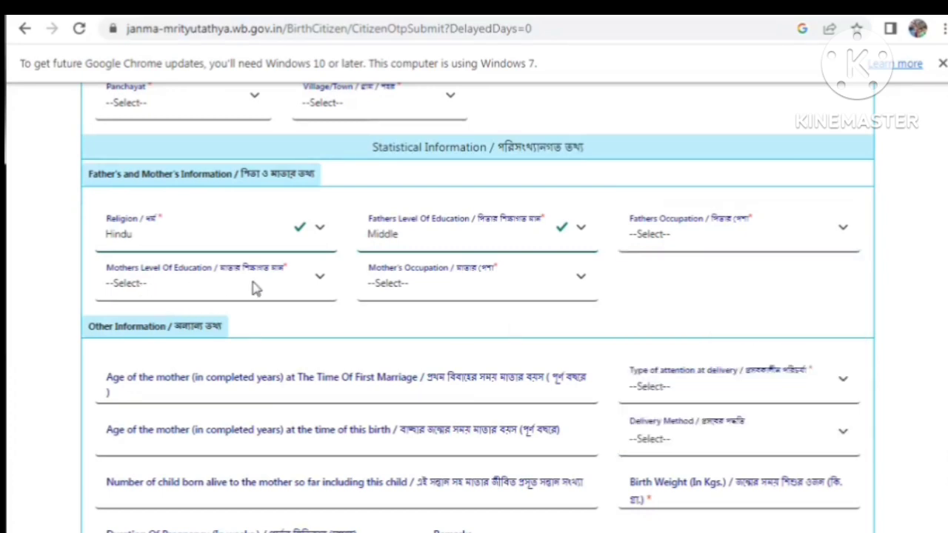
# Step: Set the mother's level of education to Secondary/ Matric Class -X and her occupation to Housewife/Househusband
pyautogui.click(198, 299)
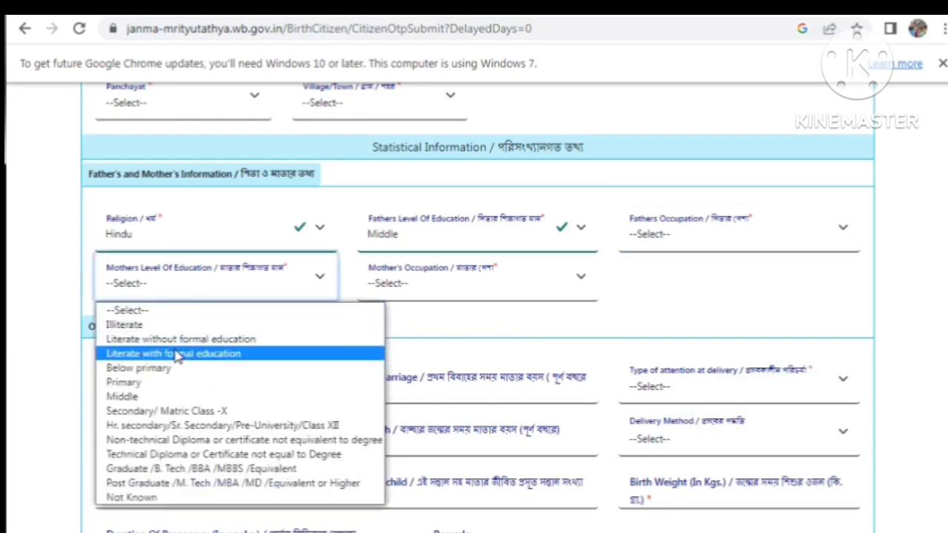
pyautogui.click(157, 414)
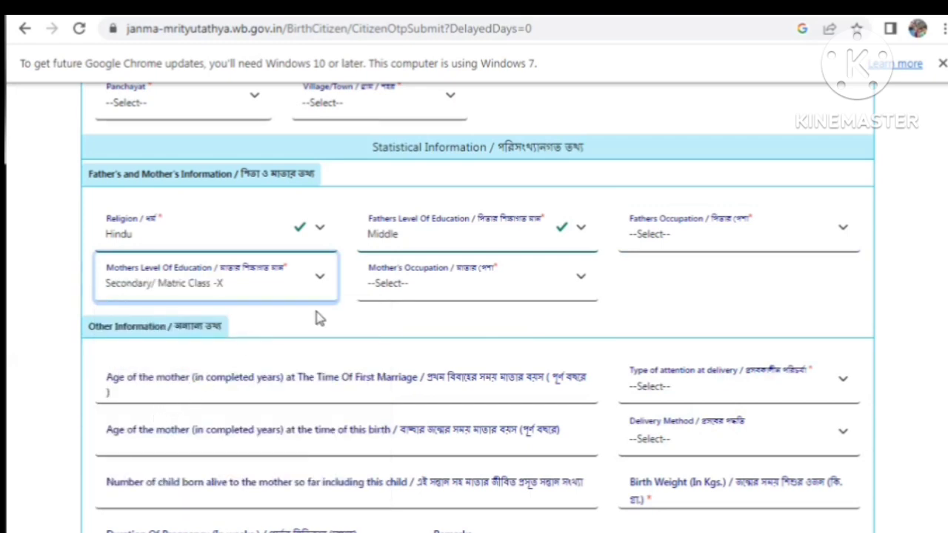
pyautogui.click(436, 289)
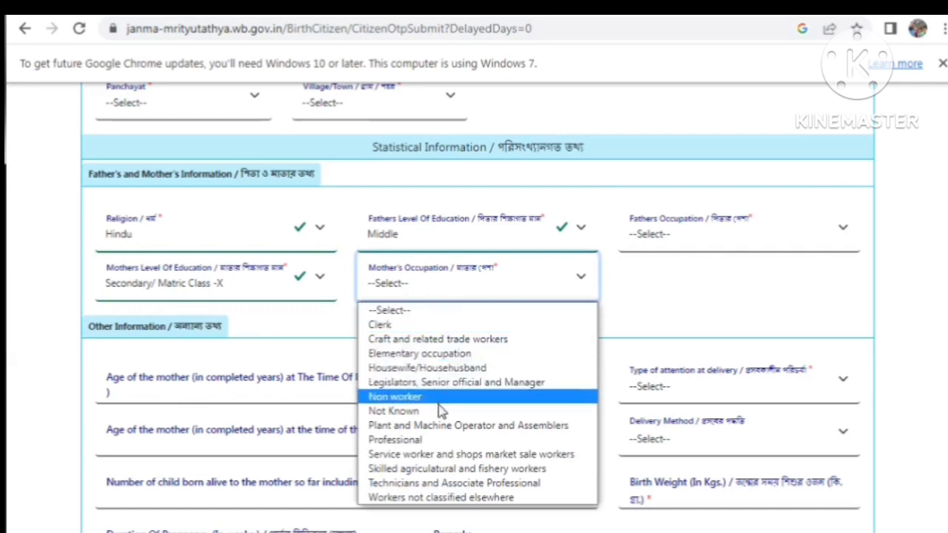
pyautogui.click(427, 368)
# Step: Enter 22 as the mother's age at first marriage and choose Doctor, Nurse or Trained midwife as the type of attention at delivery
pyautogui.scroll(-1, 394, 317)
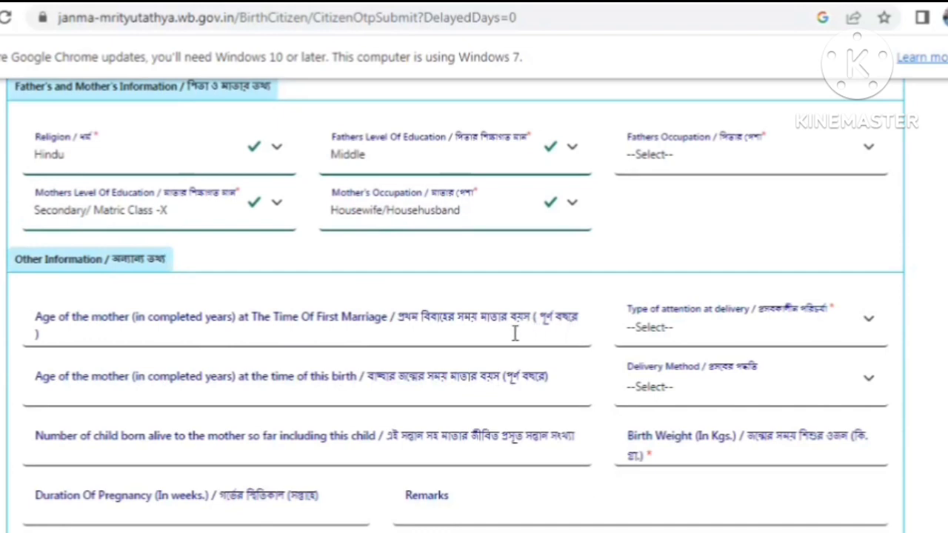
pyautogui.click(455, 335)
pyautogui.write('22')
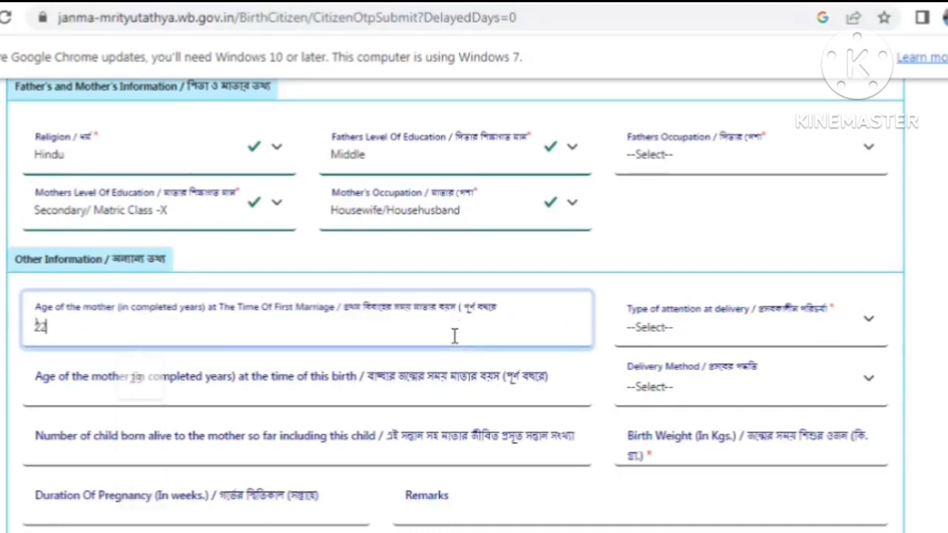
pyautogui.click(463, 264)
pyautogui.scroll(-1, 464, 265)
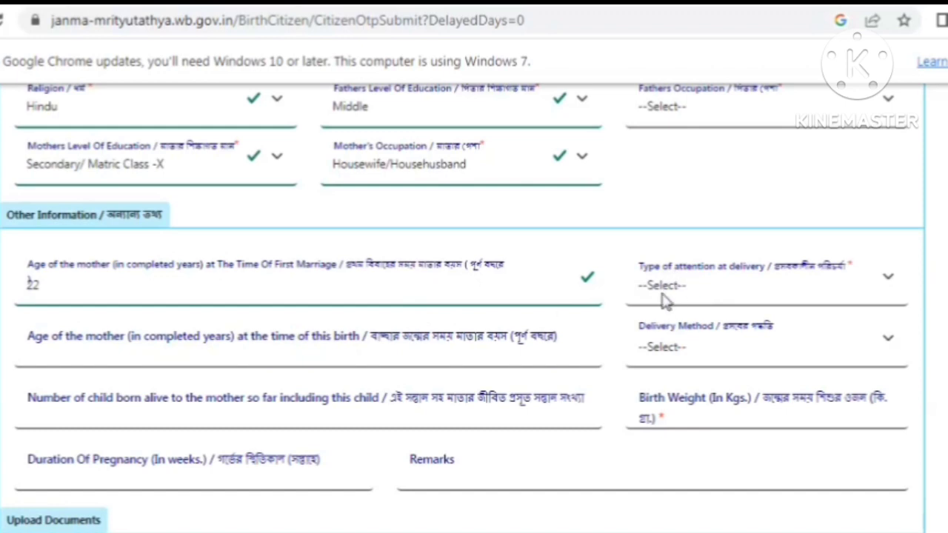
pyautogui.click(710, 302)
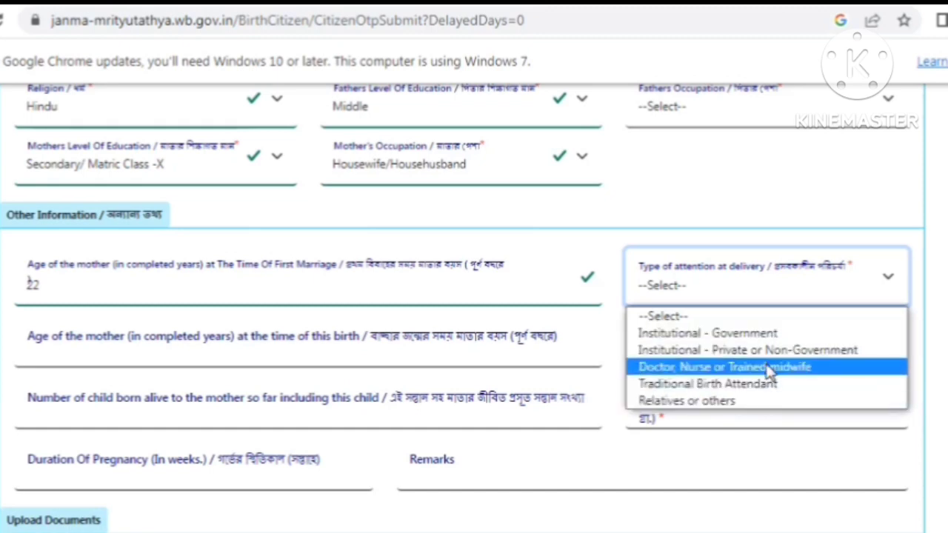
pyautogui.click(713, 366)
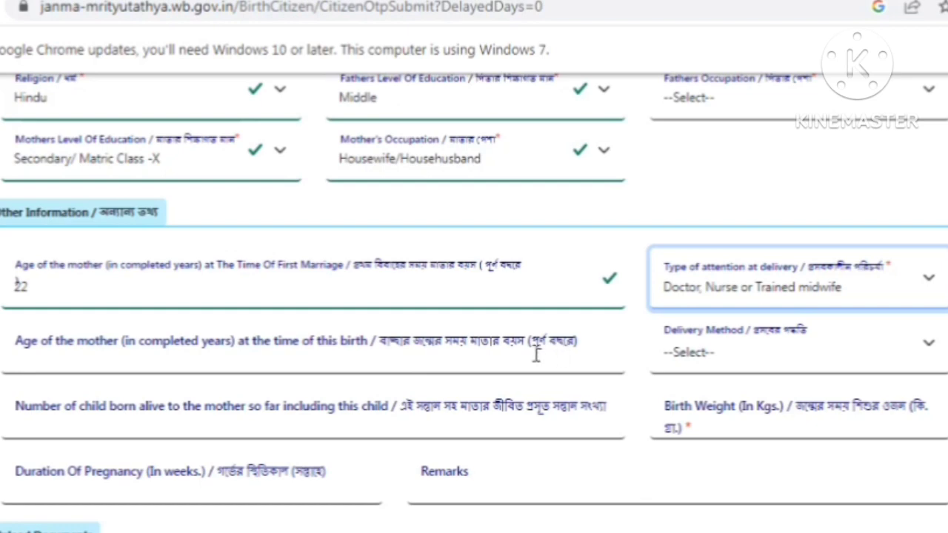
# Step: Enter 24 as the mother's age at the time of this birth and set the delivery method to Caesarean
pyautogui.click(497, 354)
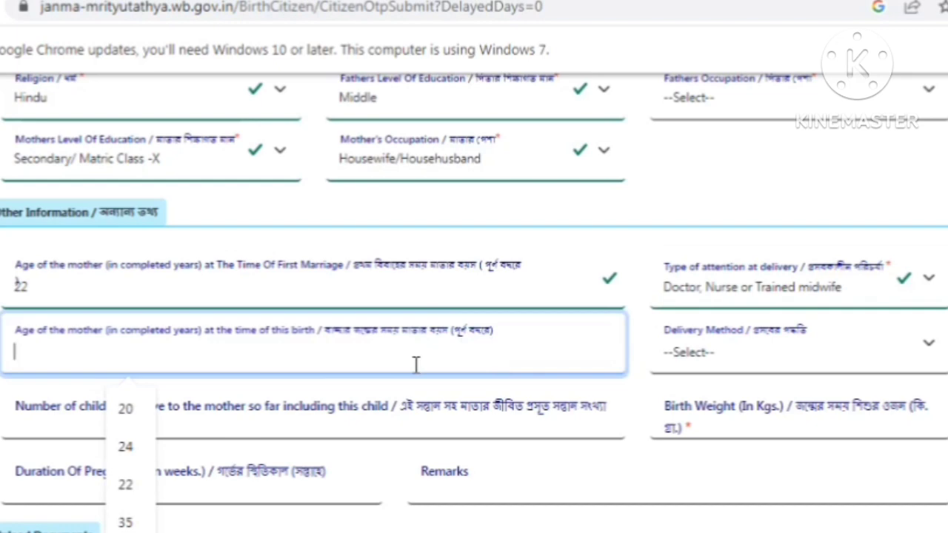
pyautogui.write('24')
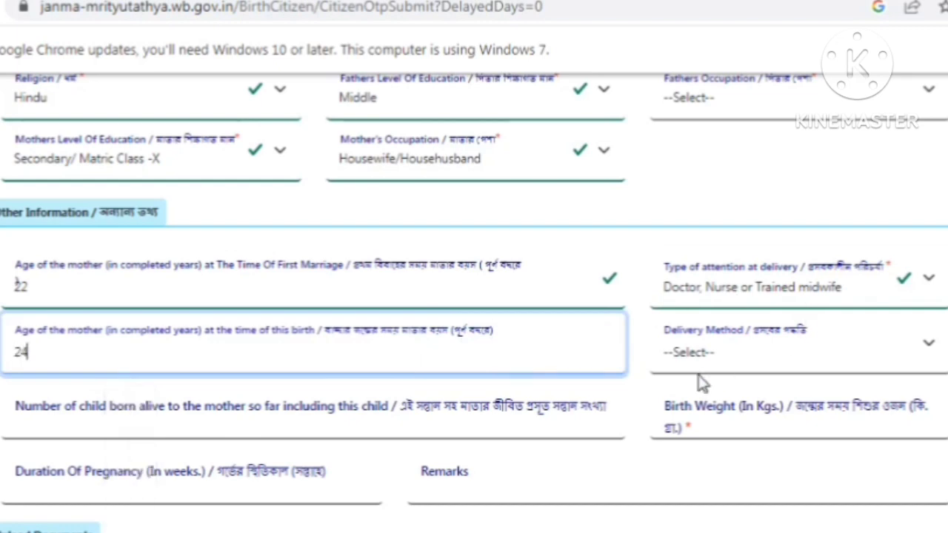
pyautogui.click(615, 389)
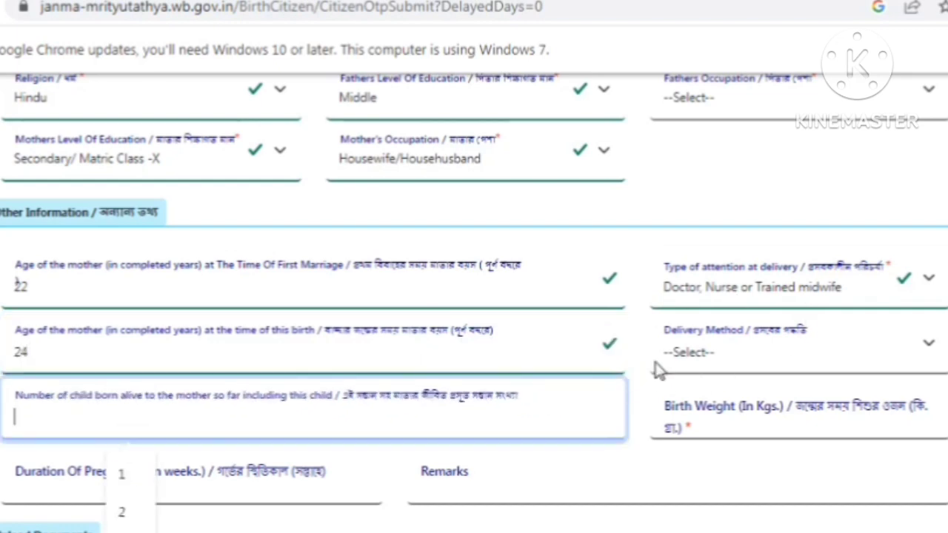
pyautogui.click(761, 358)
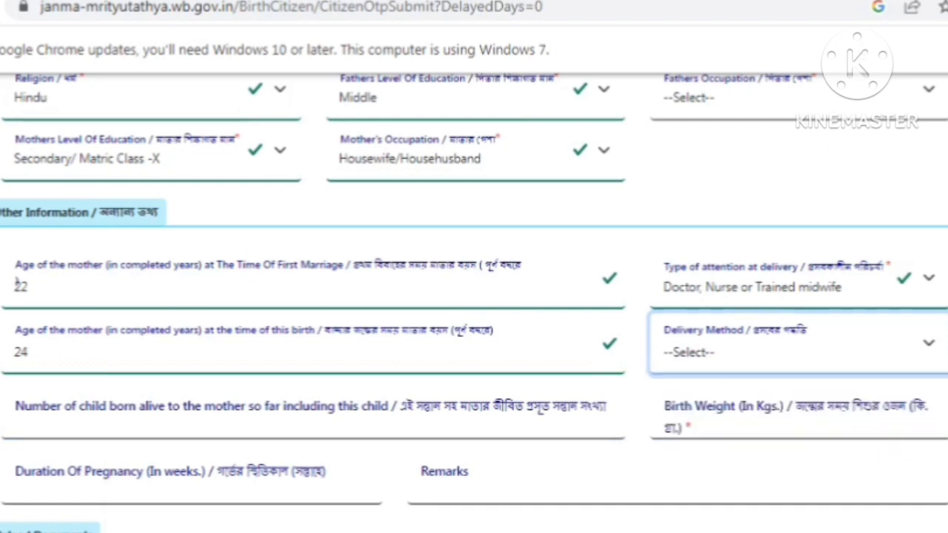
pyautogui.click(751, 348)
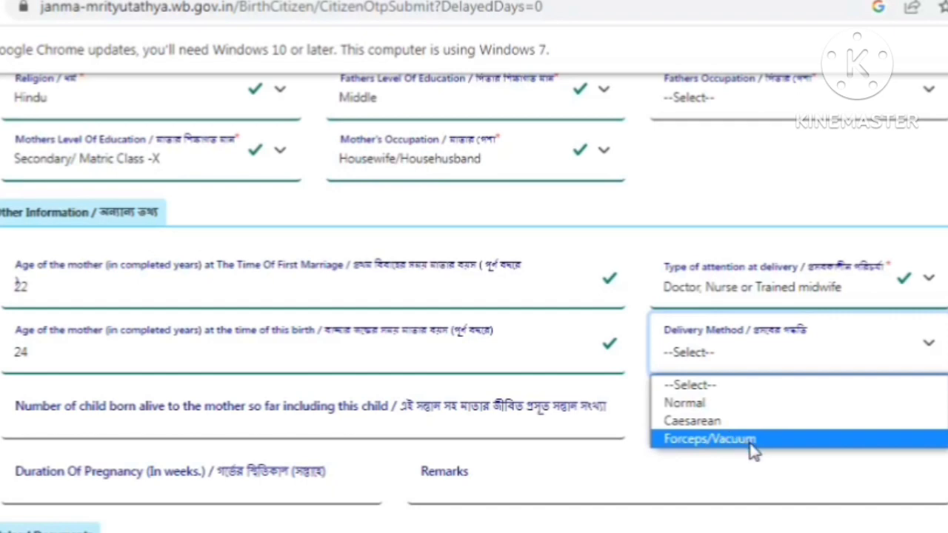
pyautogui.click(716, 420)
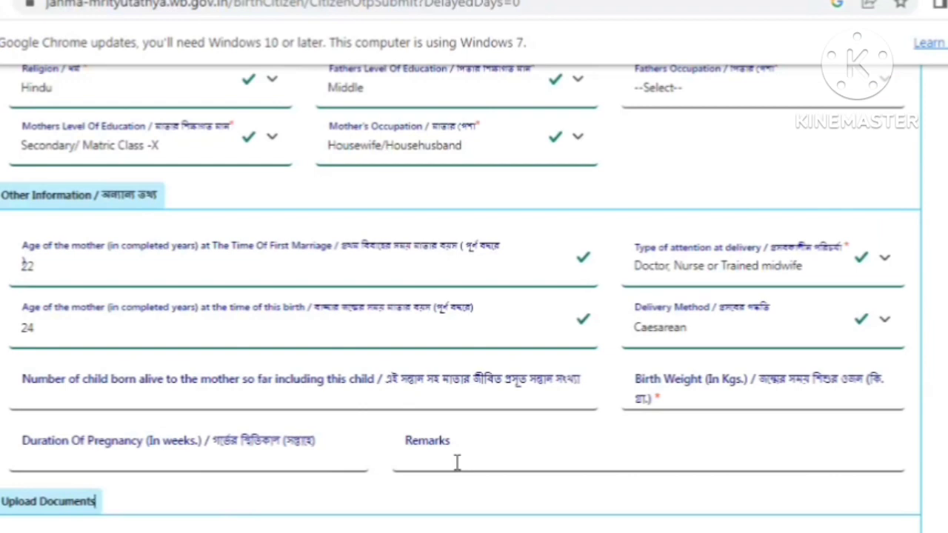
pyautogui.click(457, 462)
pyautogui.click(466, 501)
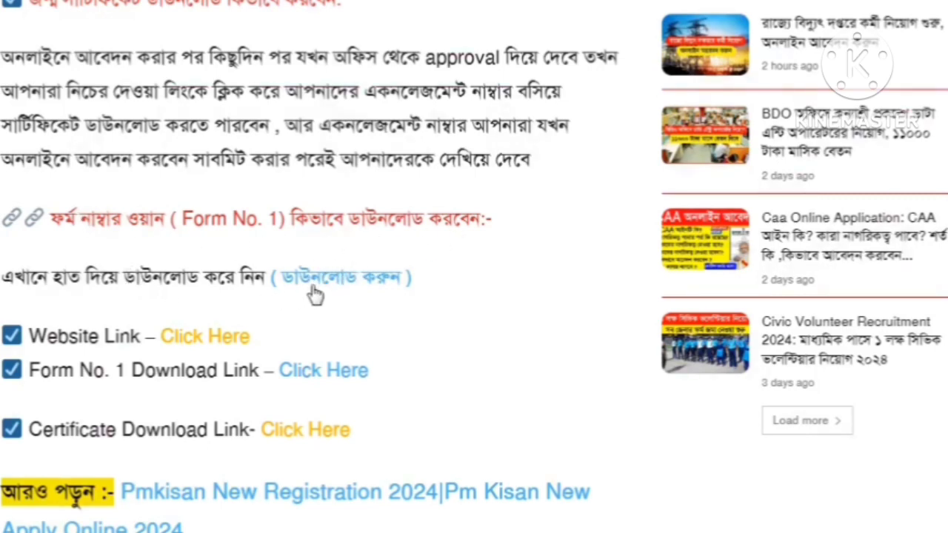
# Step: Open the Form No. 1 download link in the article and examine the blank Birth Report form
pyautogui.click(349, 285)
pyautogui.click(321, 374)
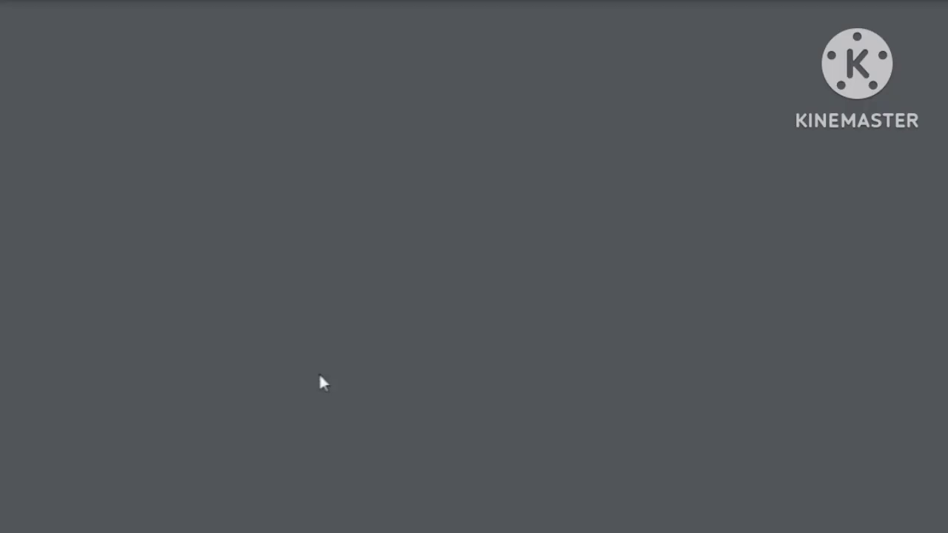
pyautogui.scroll(-3, 451, 283)
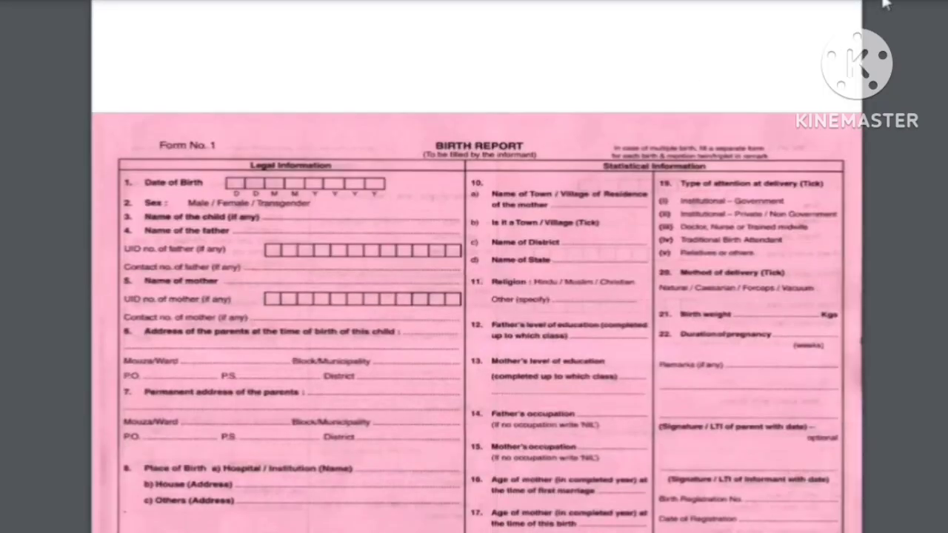
pyautogui.scroll(2, 303, 254)
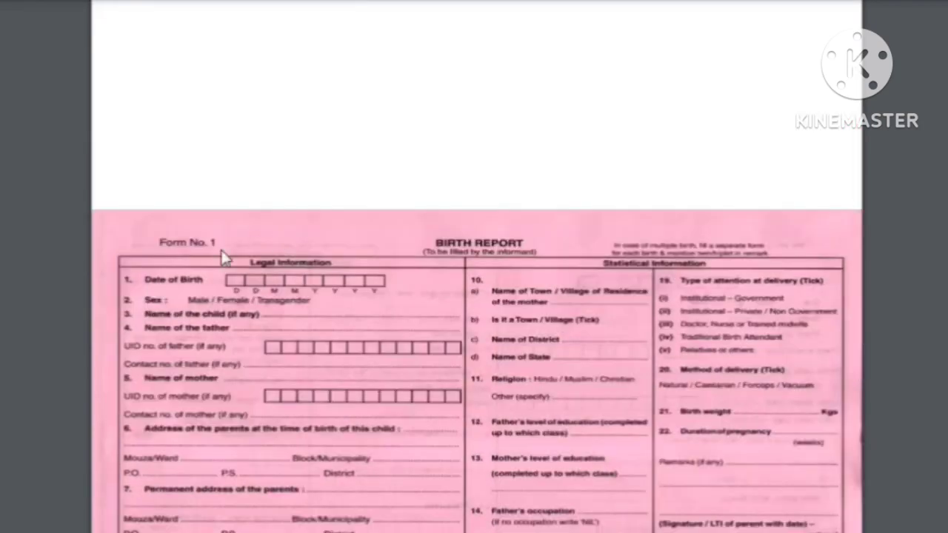
pyautogui.scroll(-6, 391, 285)
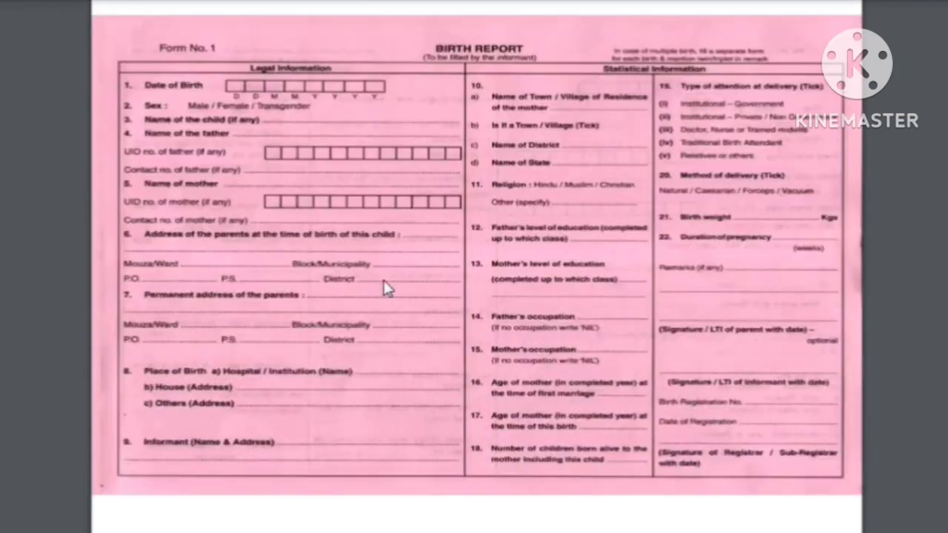
# Step: Submit the completed birth registration application and confirm the submission
pyautogui.scroll(-8, 384, 288)
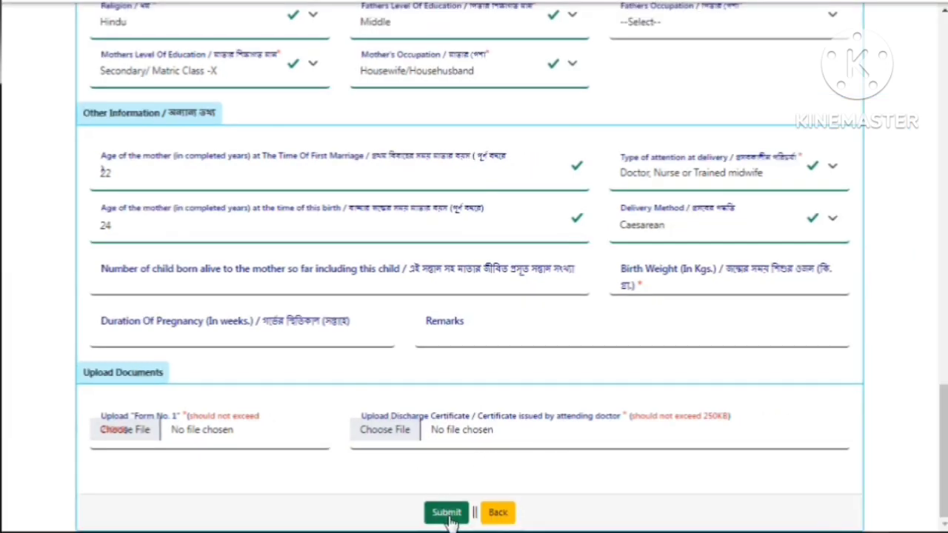
pyautogui.click(446, 513)
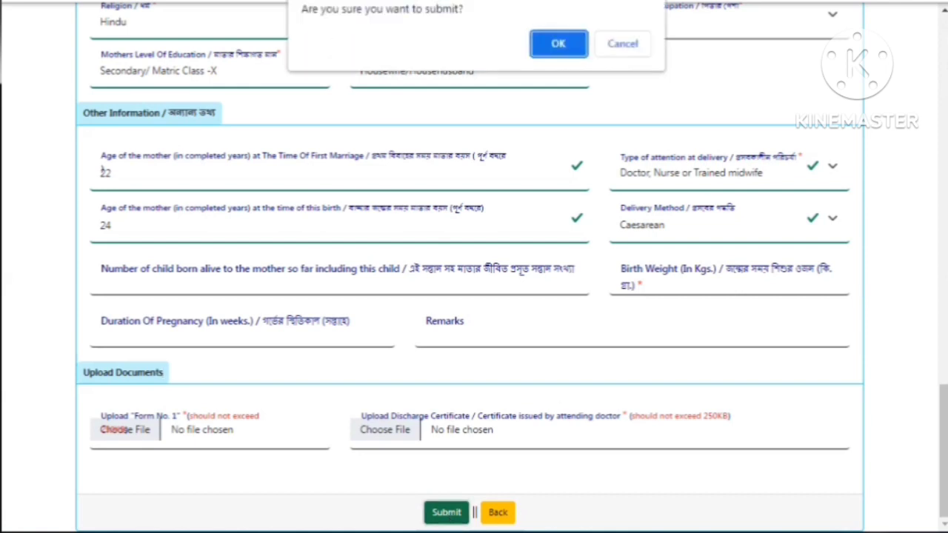
pyautogui.click(557, 44)
# Step: Highlight the acknowledgement number on the birth registration submission page
pyautogui.moveTo(52, 231); pyautogui.dragTo(236, 239)
pyautogui.click(360, 244)
pyautogui.click(227, 245)
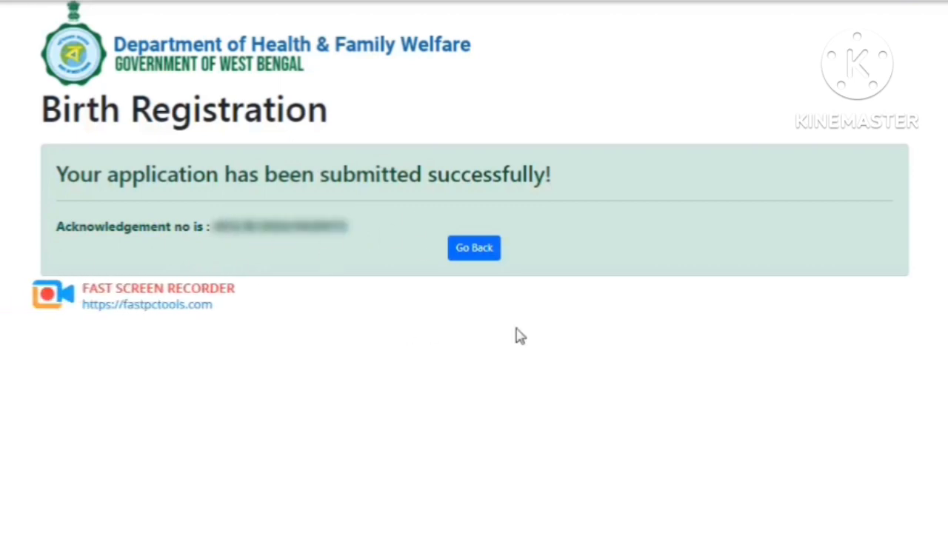
pyautogui.moveTo(137, 227); pyautogui.dragTo(328, 245)
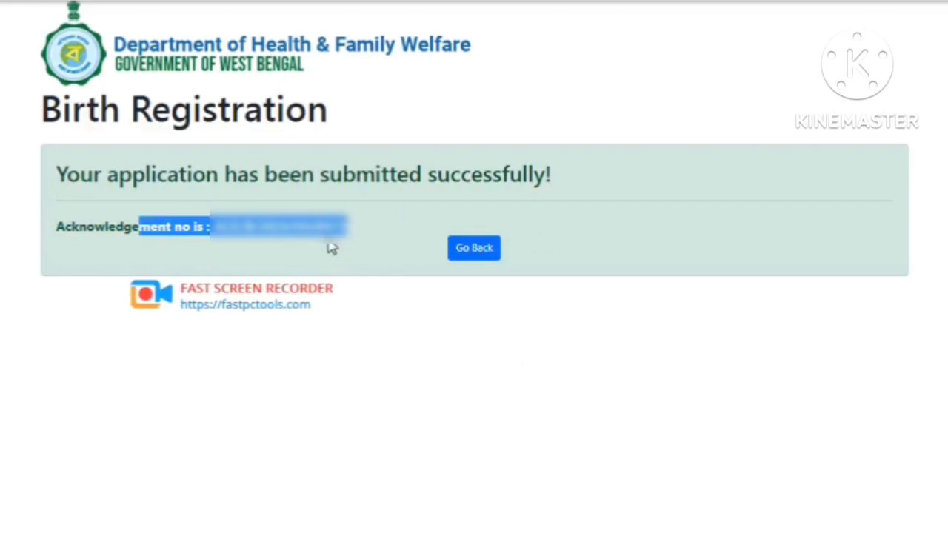
pyautogui.click(355, 243)
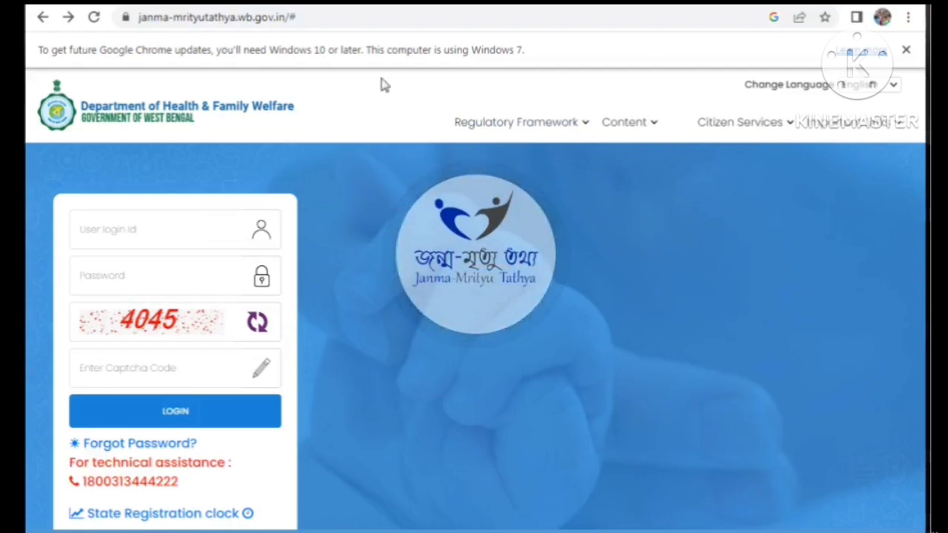
pyautogui.moveTo(738, 127)
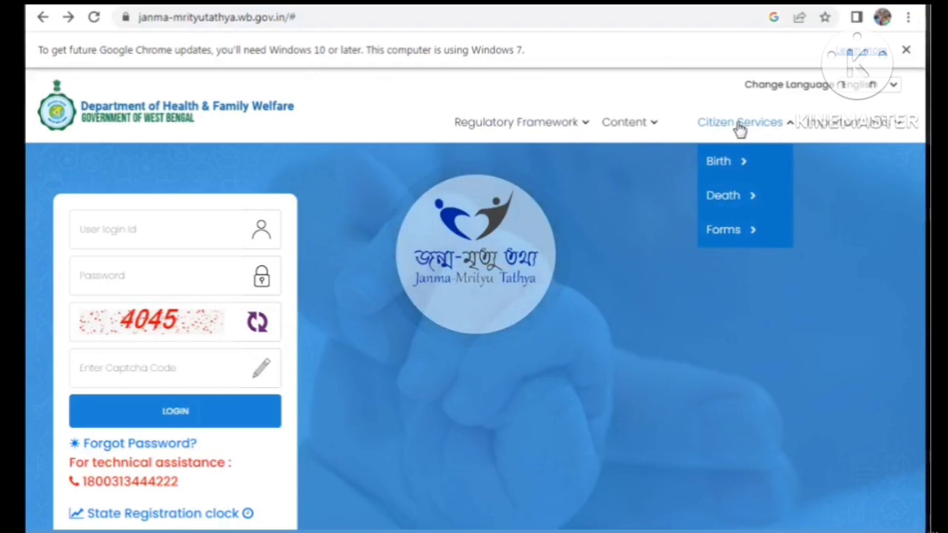
pyautogui.moveTo(729, 167)
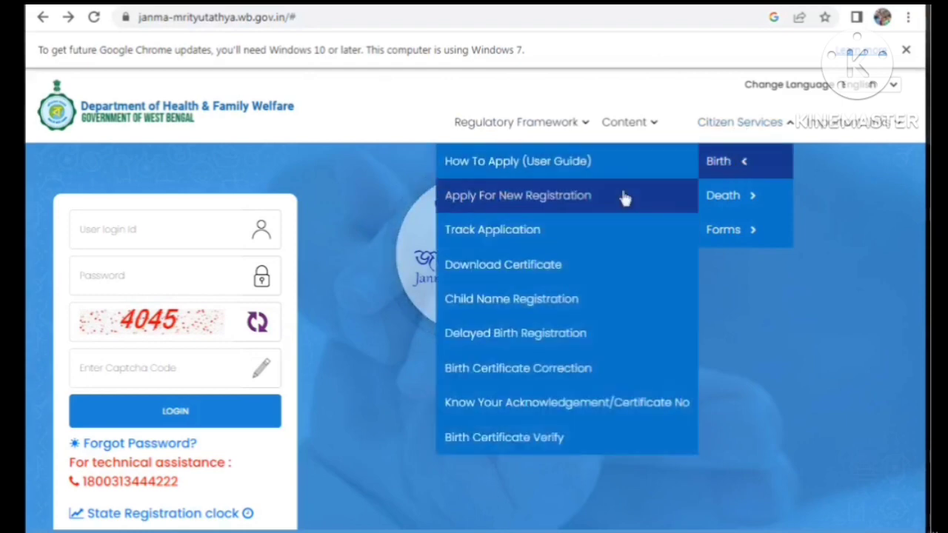
pyautogui.click(485, 274)
pyautogui.click(770, 102)
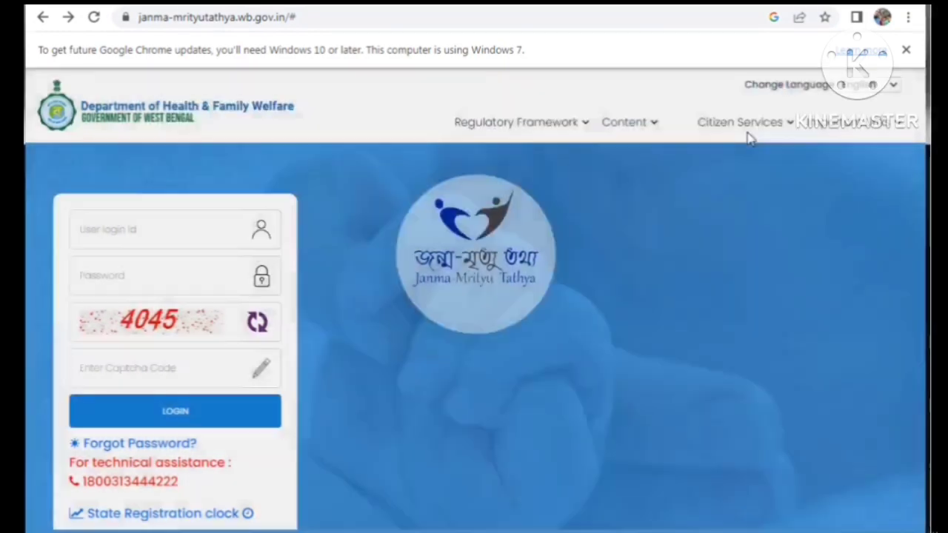
# Step: Open the Track Application form for births from the citizen services and fill in the application's acknowledgement number
pyautogui.click(743, 130)
pyautogui.moveTo(728, 163)
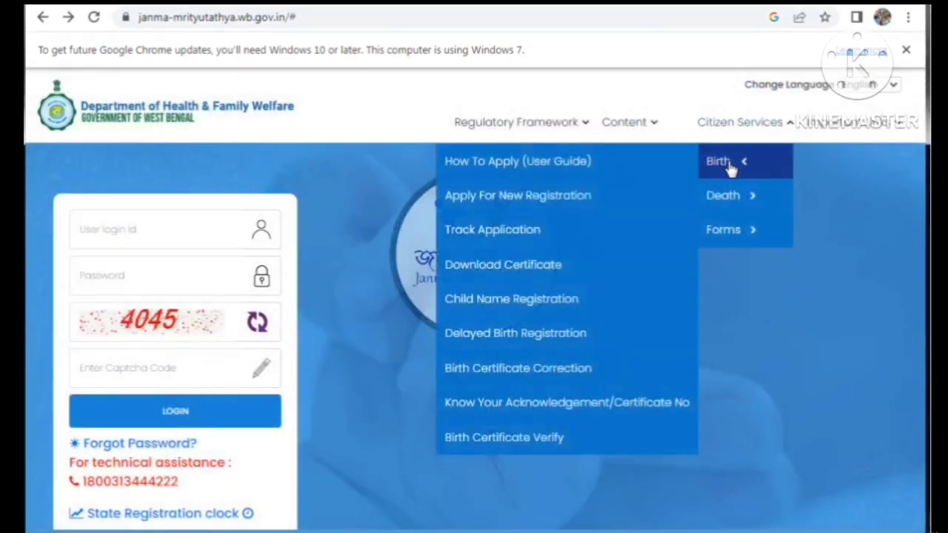
pyautogui.click(483, 244)
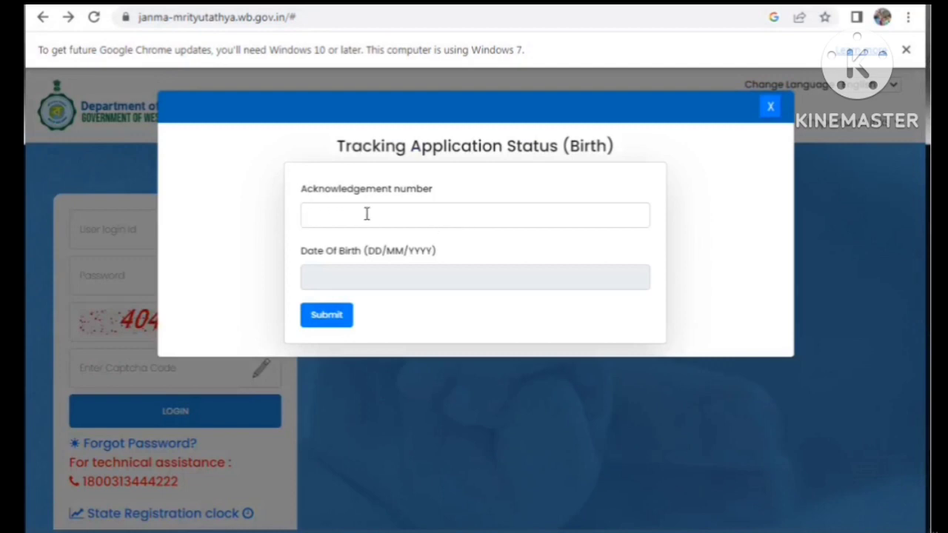
pyautogui.click(401, 217)
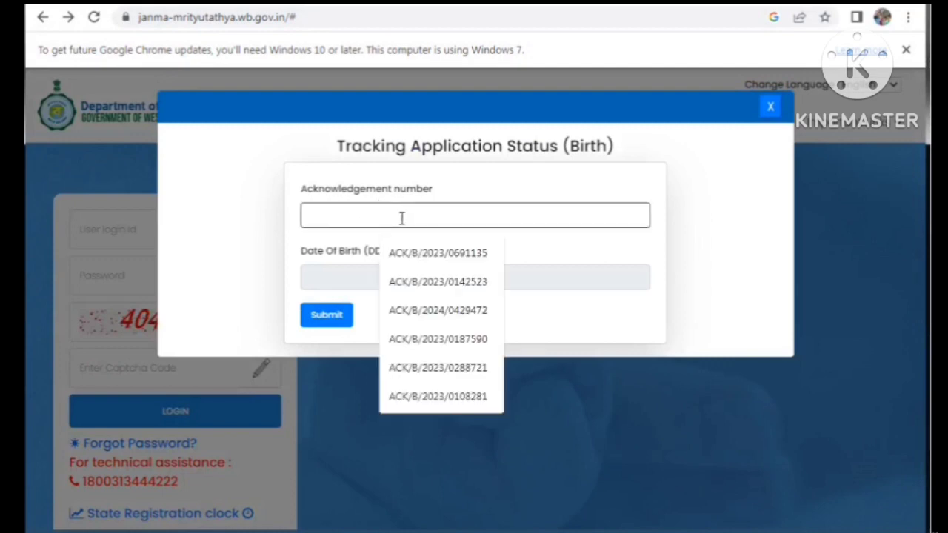
pyautogui.click(415, 313)
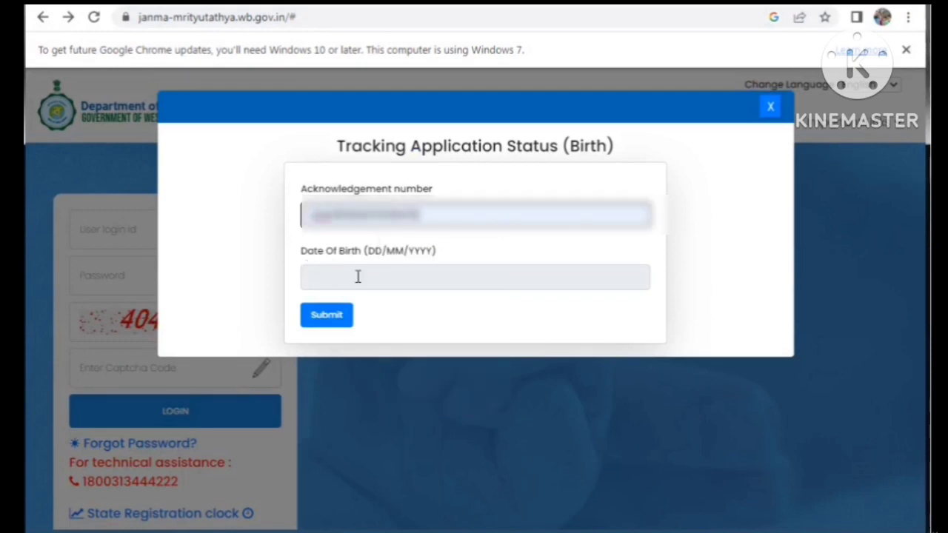
# Step: Choose the child's date of birth in the tracking form and submit the application status request
pyautogui.click(359, 279)
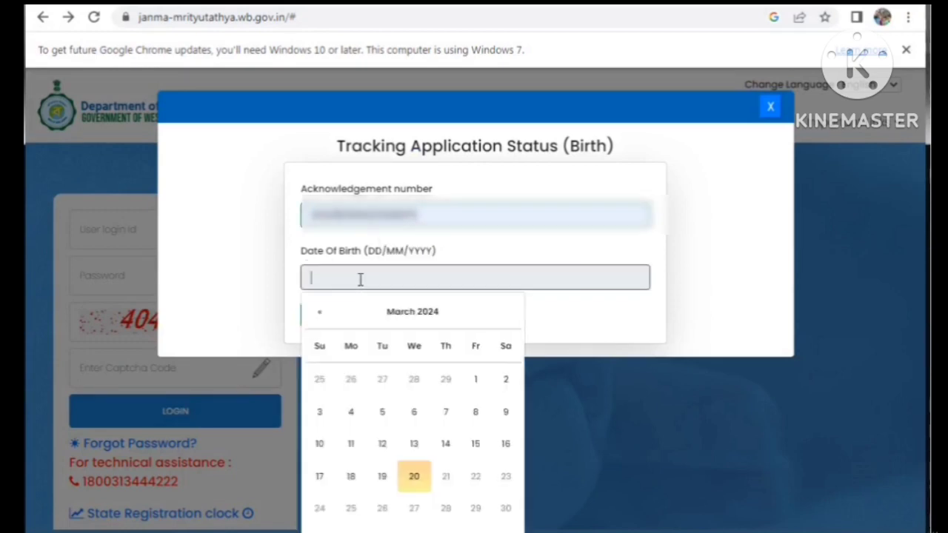
pyautogui.click(320, 314)
pyautogui.click(321, 313)
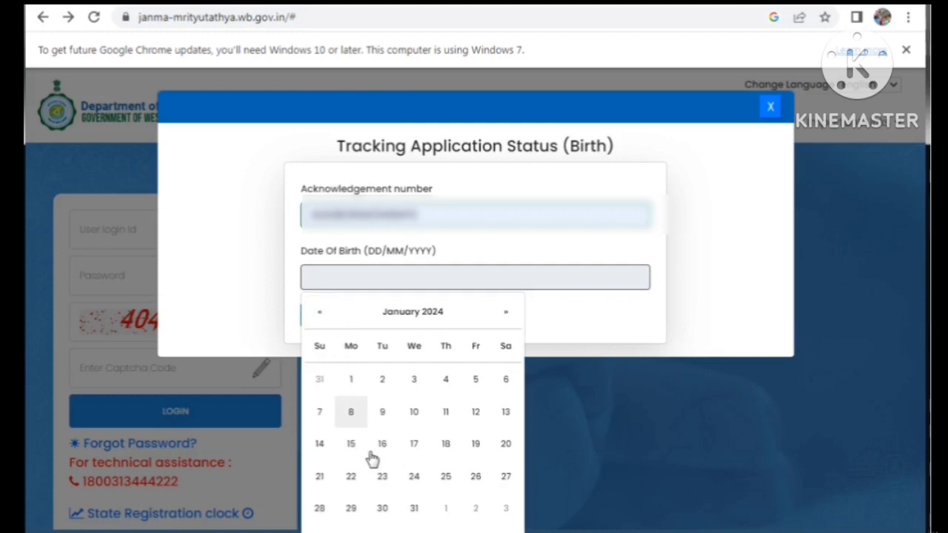
pyautogui.click(500, 480)
pyautogui.click(320, 328)
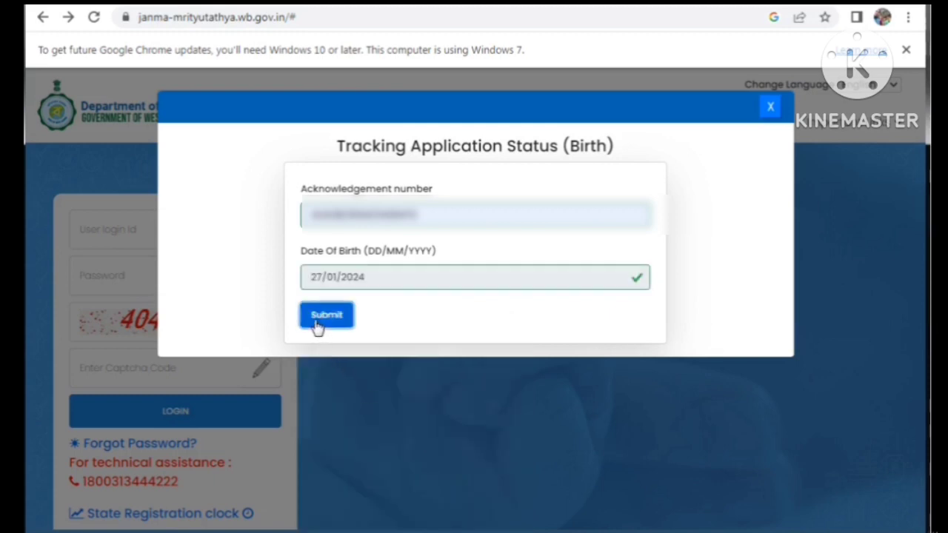